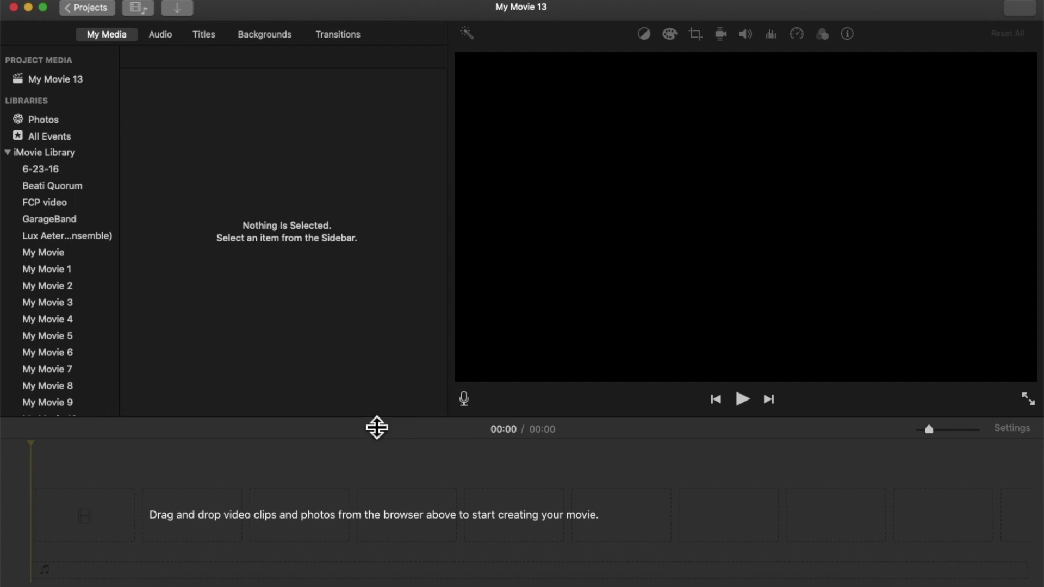
# Raise the divider between the viewer and the timeline to make the empty timeline area taller
pyautogui.moveTo(375, 427); pyautogui.dragTo(381, 388)
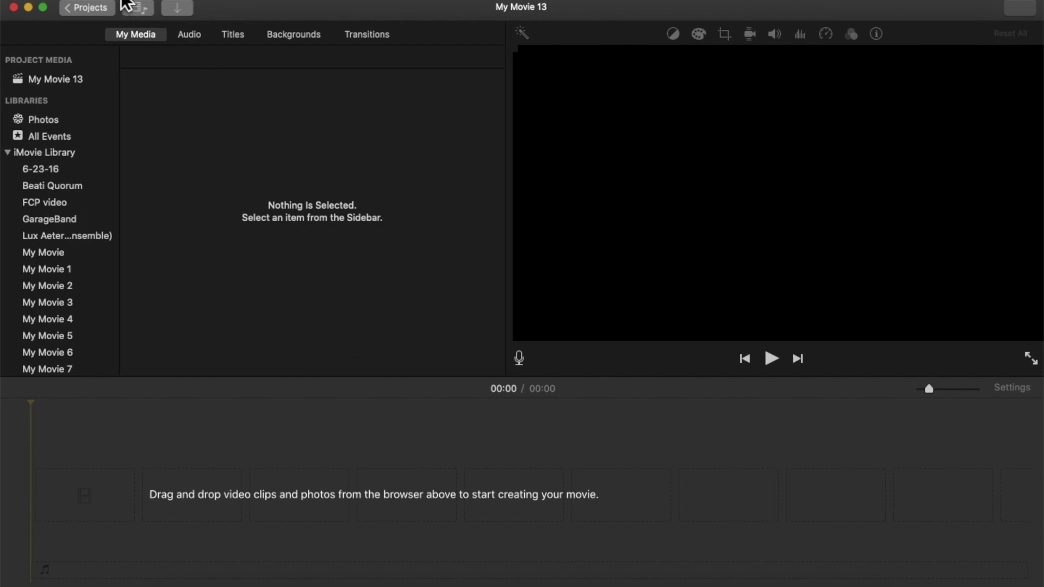
# Open the Import Media window from the File menu and close it, leaving My Movie 15 empty
pyautogui.click(101, 1)
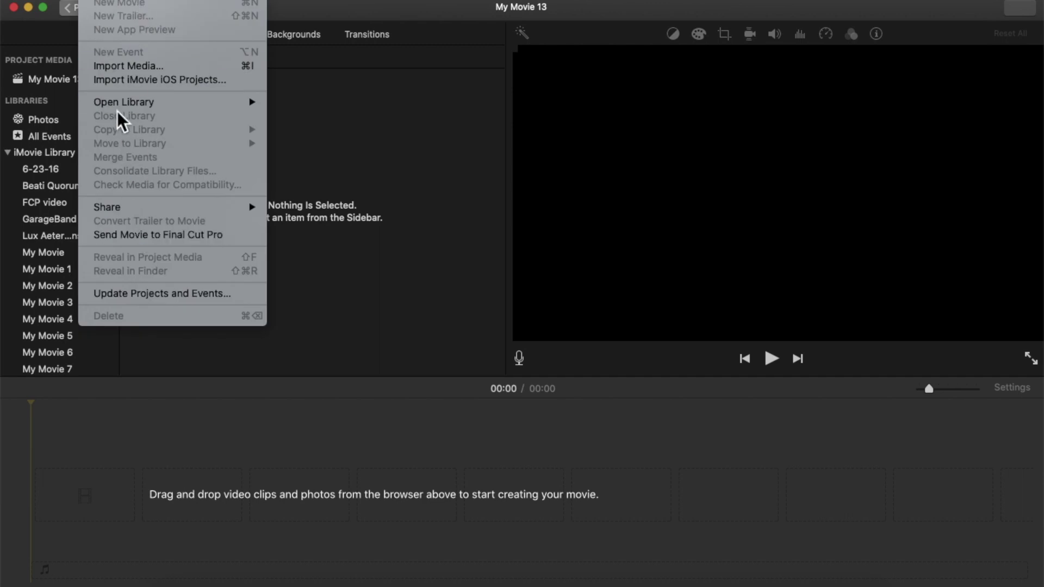
pyautogui.click(104, 3)
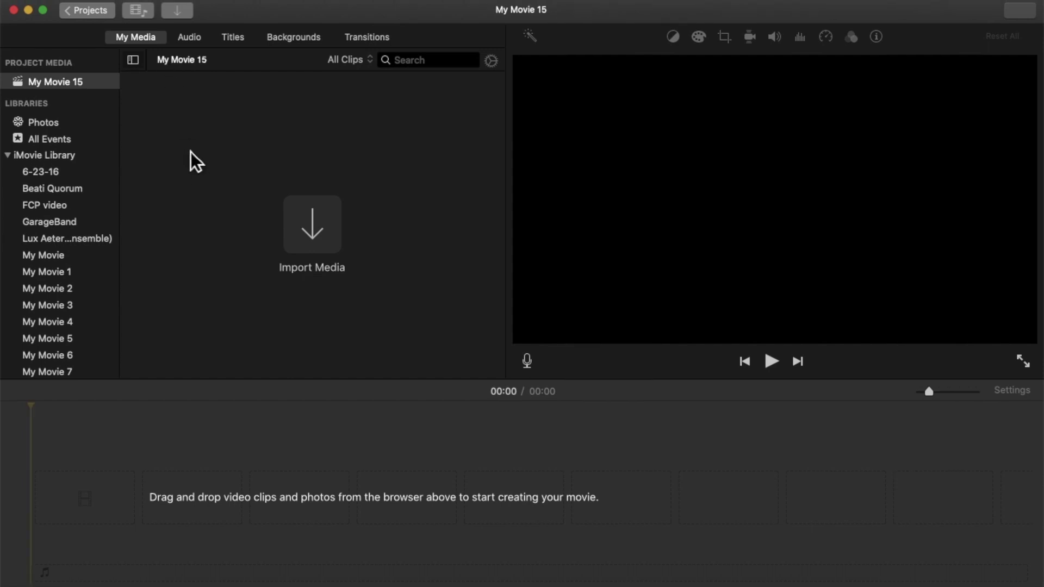
pyautogui.click(97, 6)
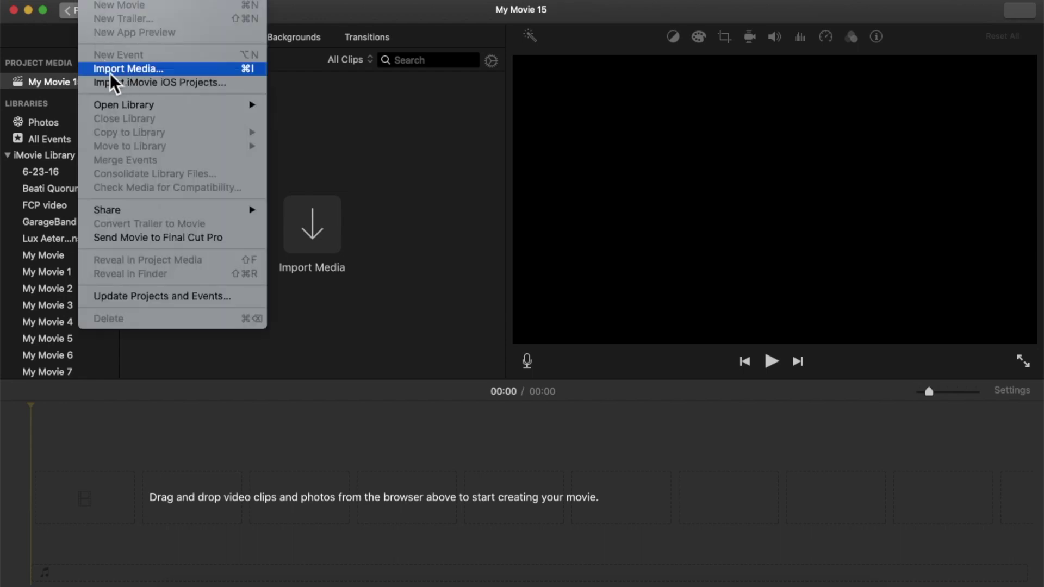
pyautogui.click(142, 69)
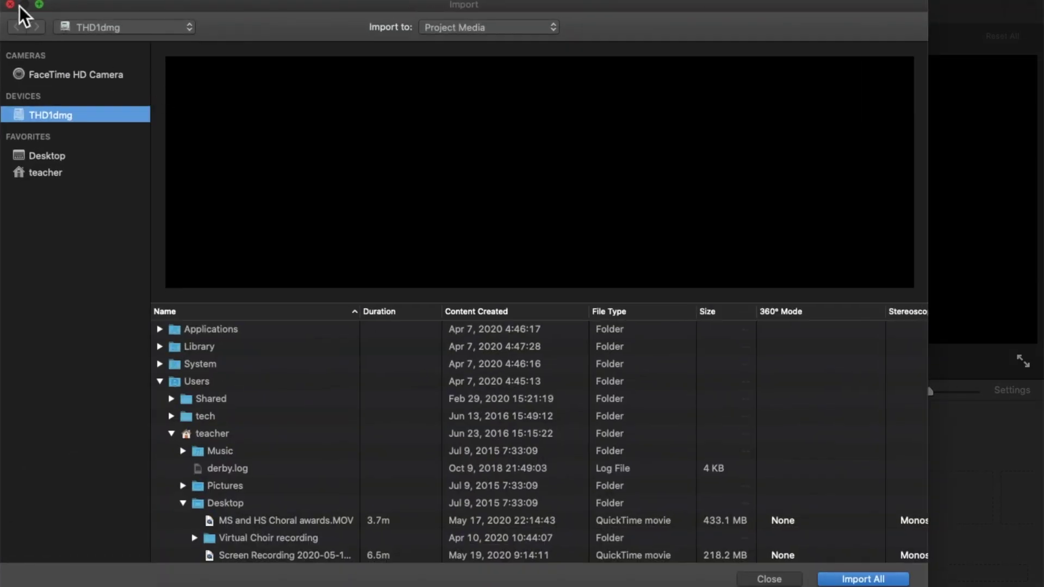
pyautogui.click(10, 5)
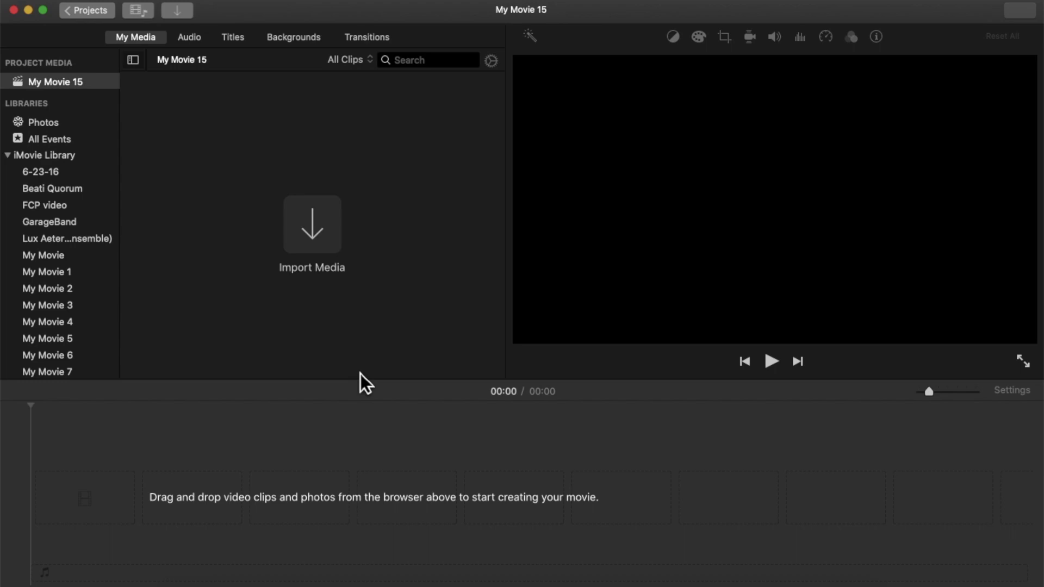
pyautogui.press('super+i')
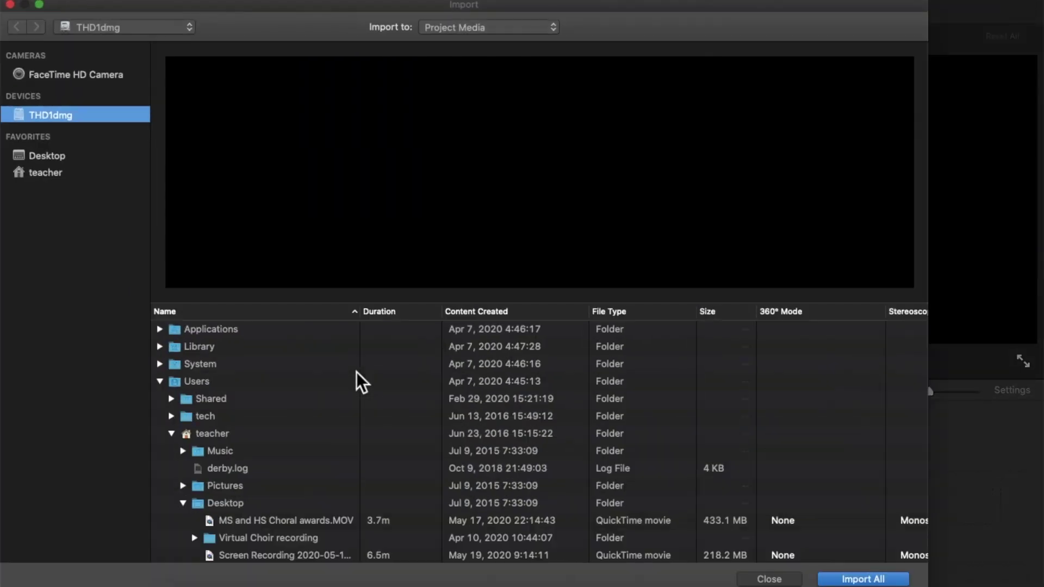
pyautogui.click(10, 4)
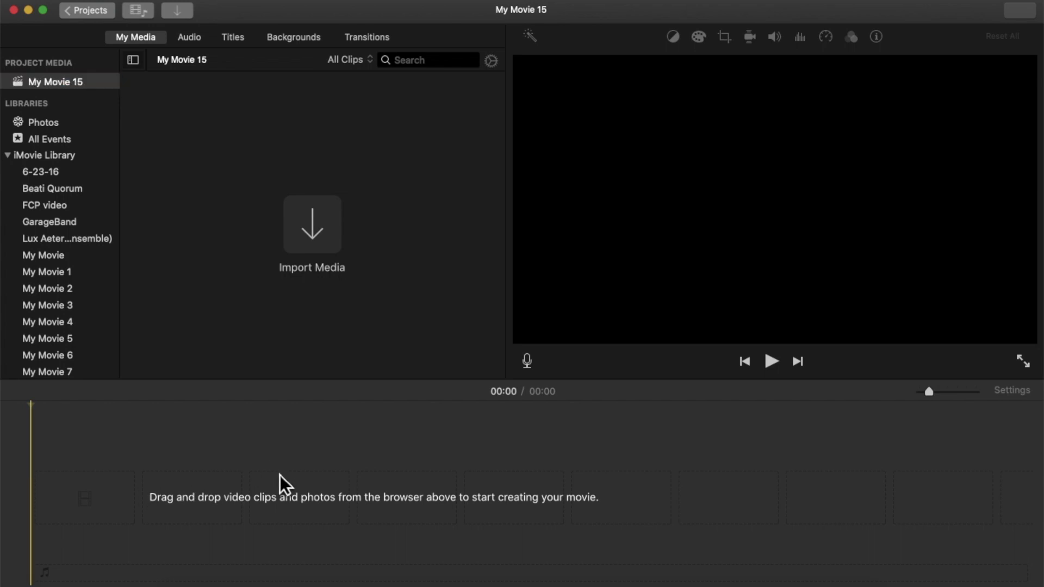
# Import IMG_1522.MOV from Finder into the media browser and place it on the empty timeline
pyautogui.click(173, 578)
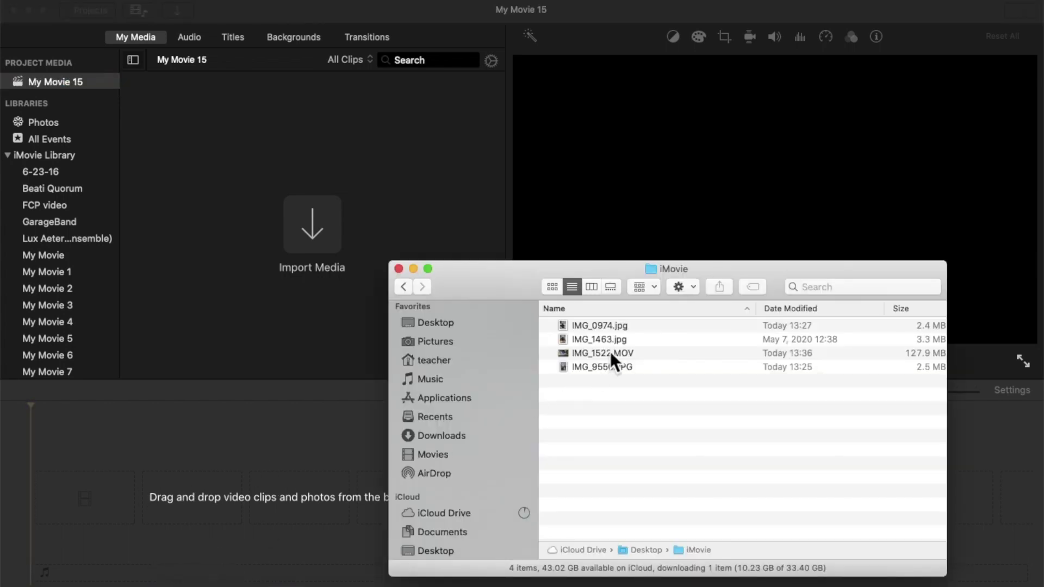
pyautogui.moveTo(611, 353); pyautogui.dragTo(261, 192)
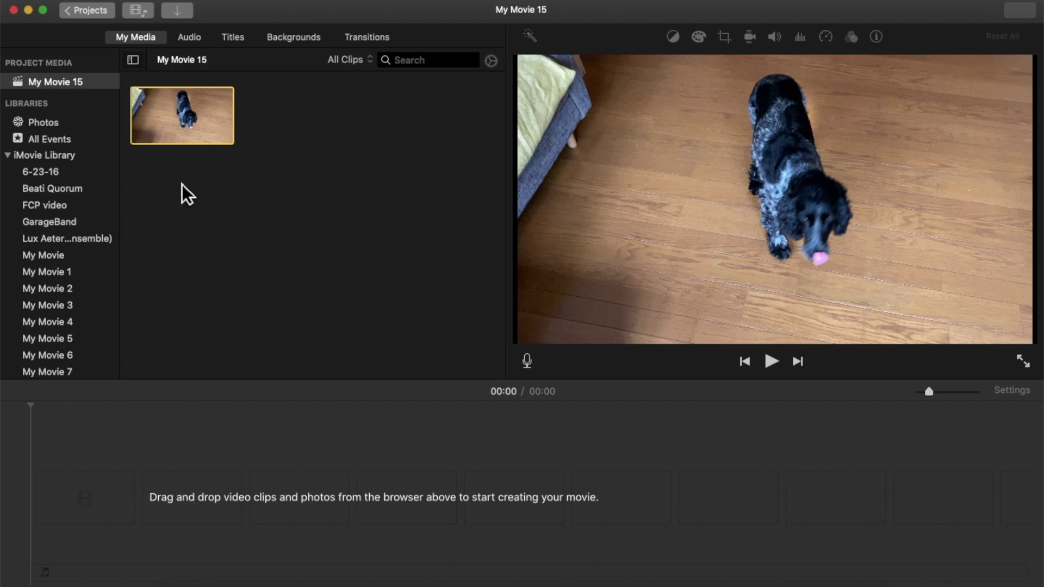
pyautogui.click(218, 121)
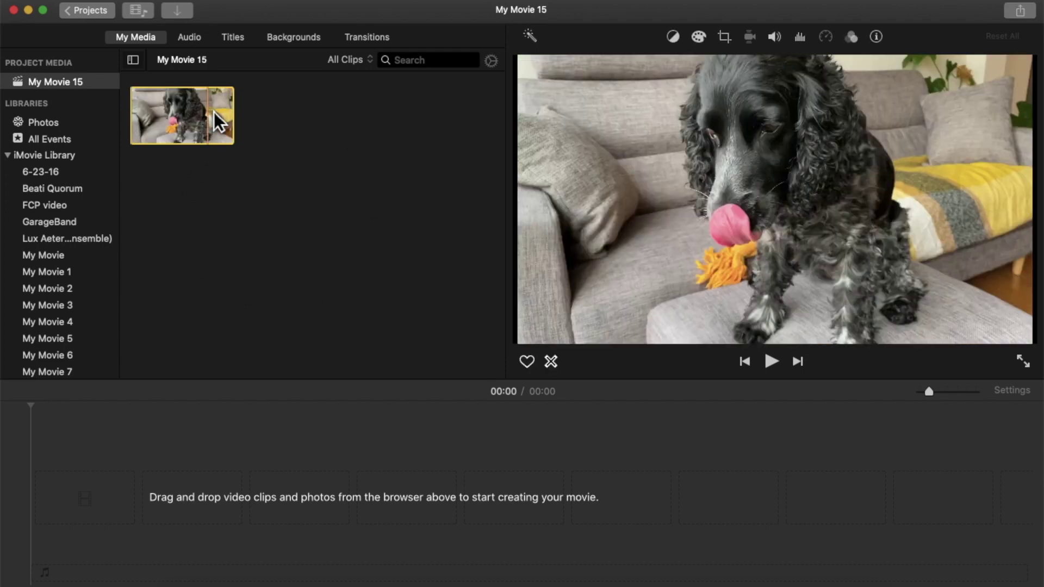
pyautogui.moveTo(217, 121); pyautogui.dragTo(52, 511)
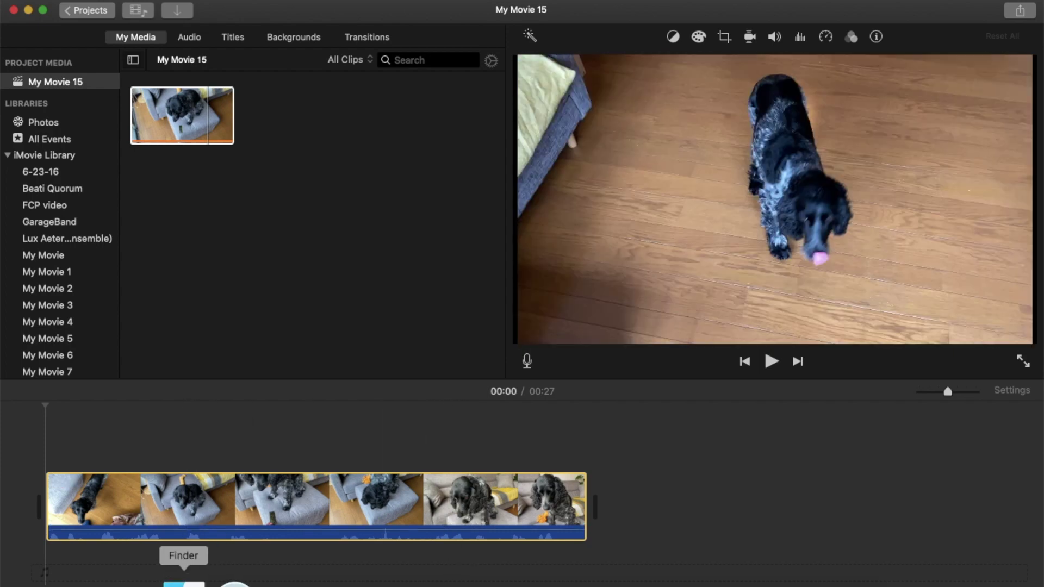
# Remove the accidental cutaway copy of IMG_1522.MOV that was added above the main clip
pyautogui.click(182, 576)
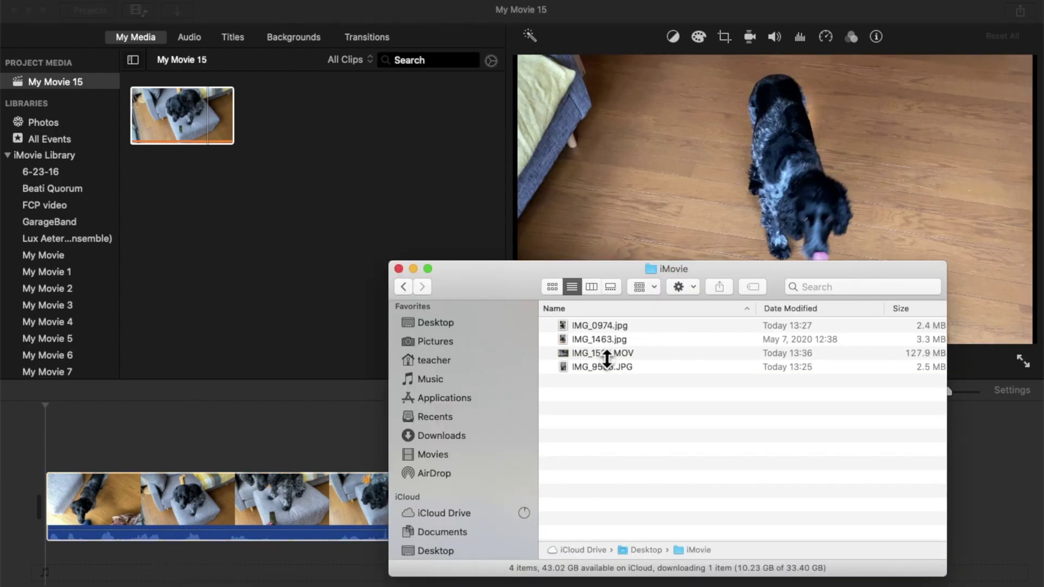
pyautogui.moveTo(607, 356); pyautogui.dragTo(221, 471)
pyautogui.click(278, 460)
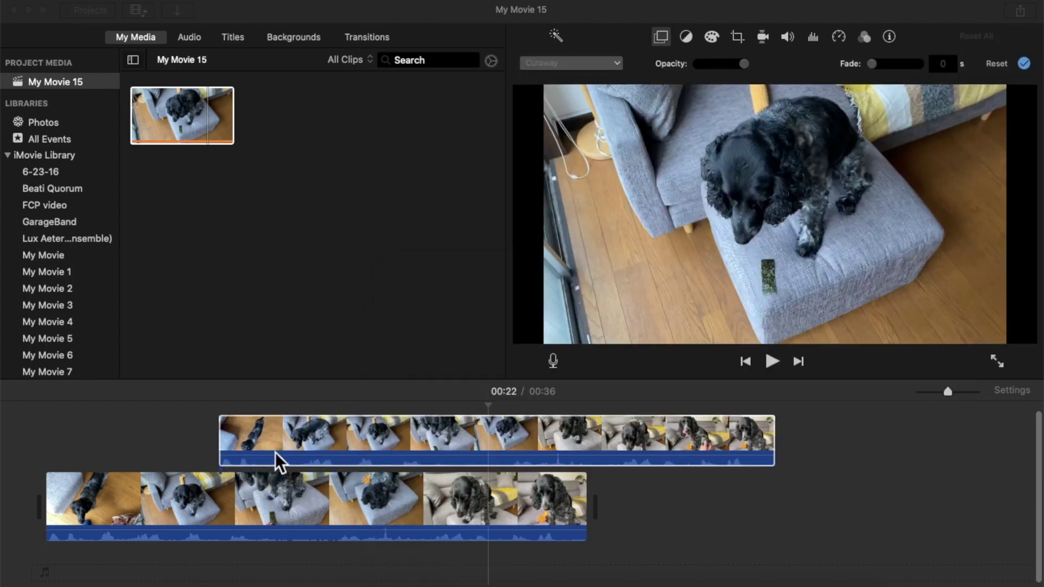
pyautogui.press('Delete')
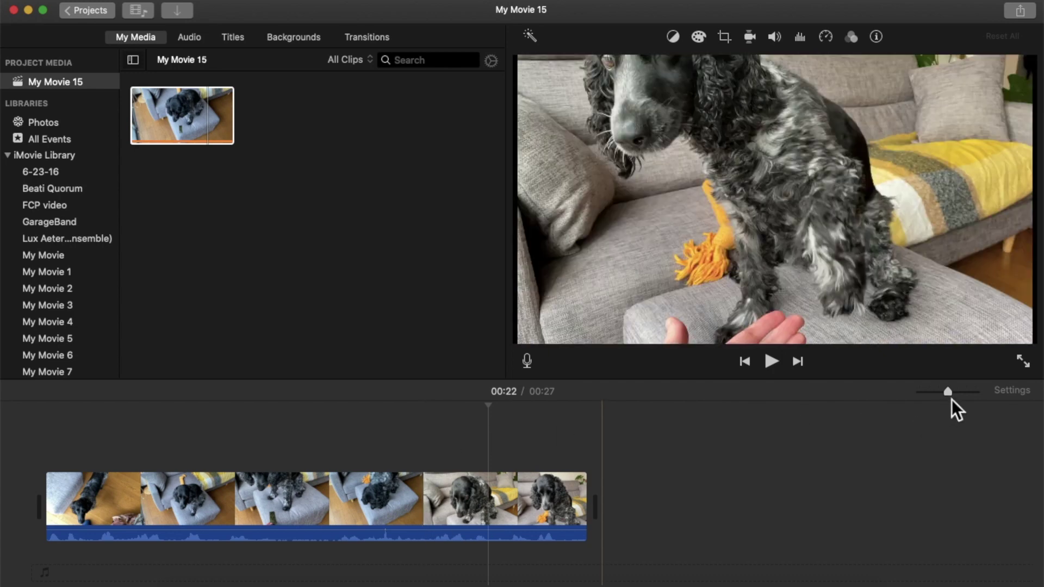
# Zoom in on the 27-second dog clip's frames and scroll the timeline back to its start
pyautogui.moveTo(952, 396); pyautogui.dragTo(962, 397)
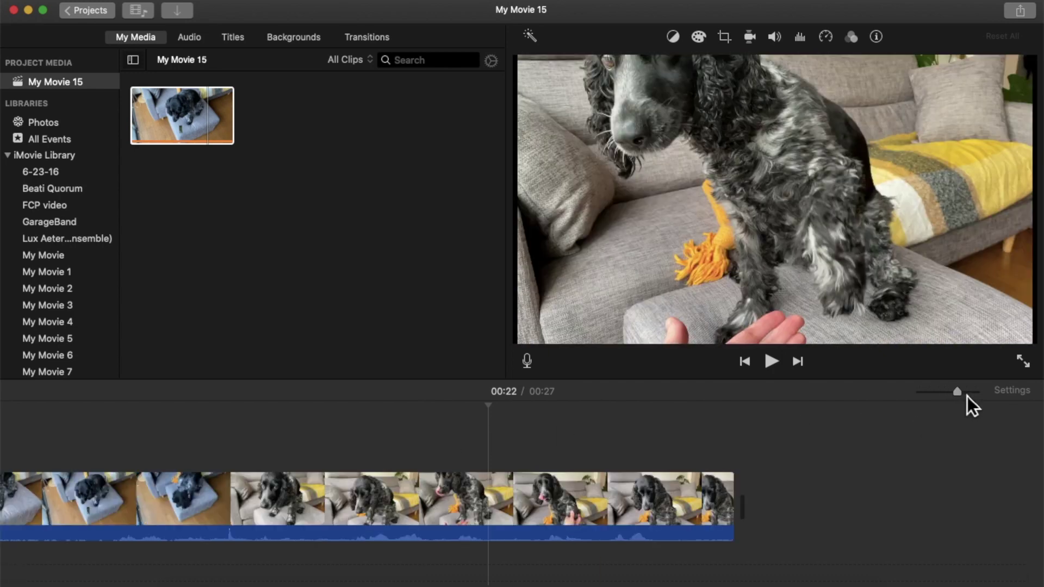
pyautogui.moveTo(962, 396); pyautogui.dragTo(957, 397)
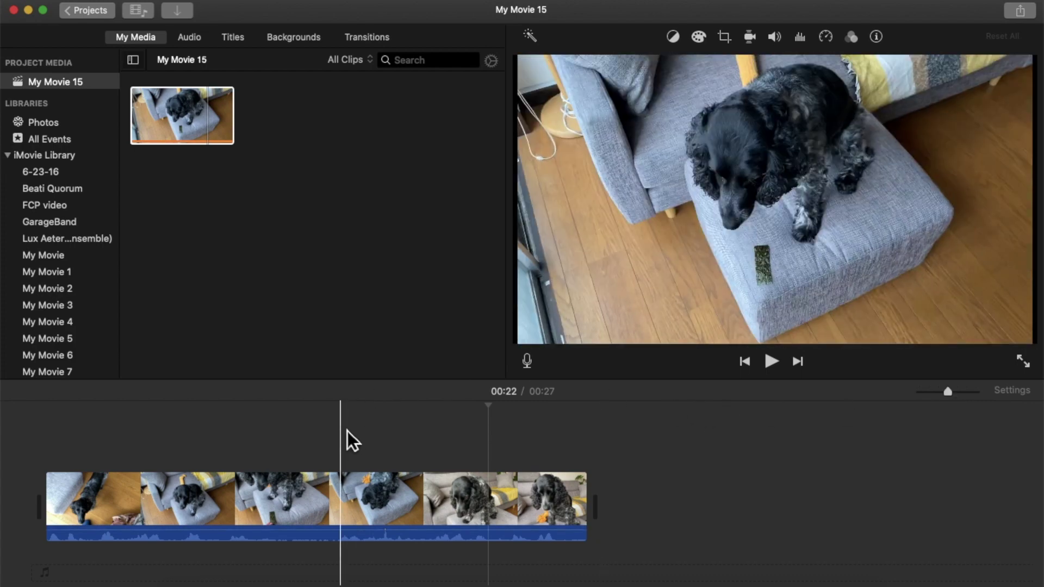
pyautogui.press('super+equal')
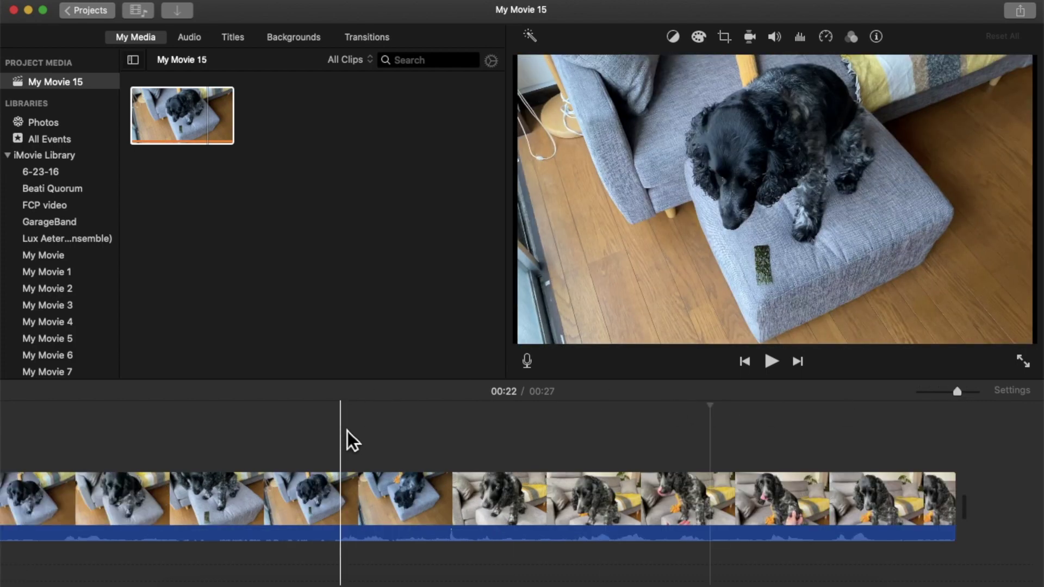
pyautogui.press('super+minus')
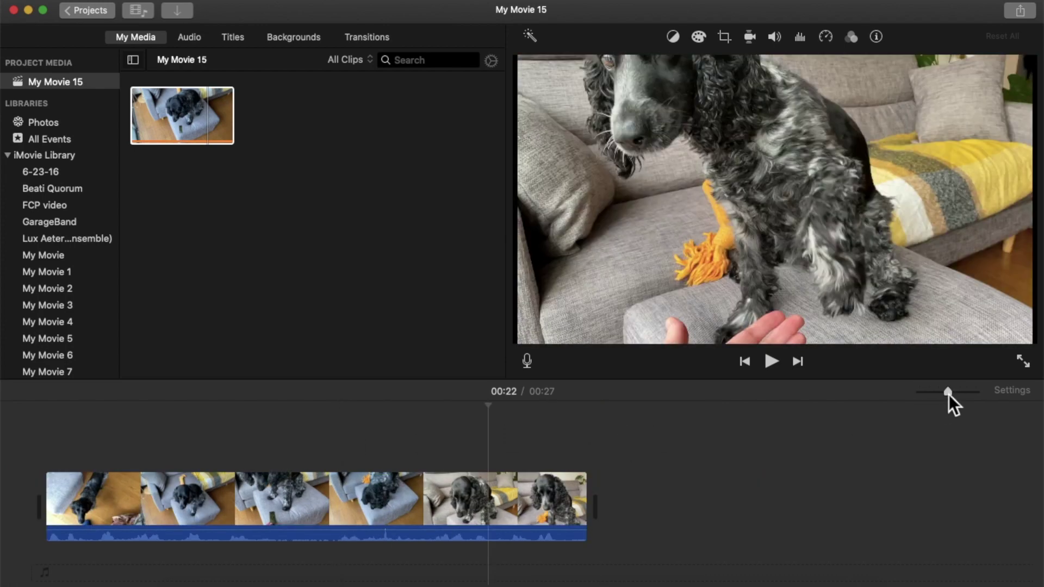
pyautogui.moveTo(953, 395); pyautogui.dragTo(966, 396)
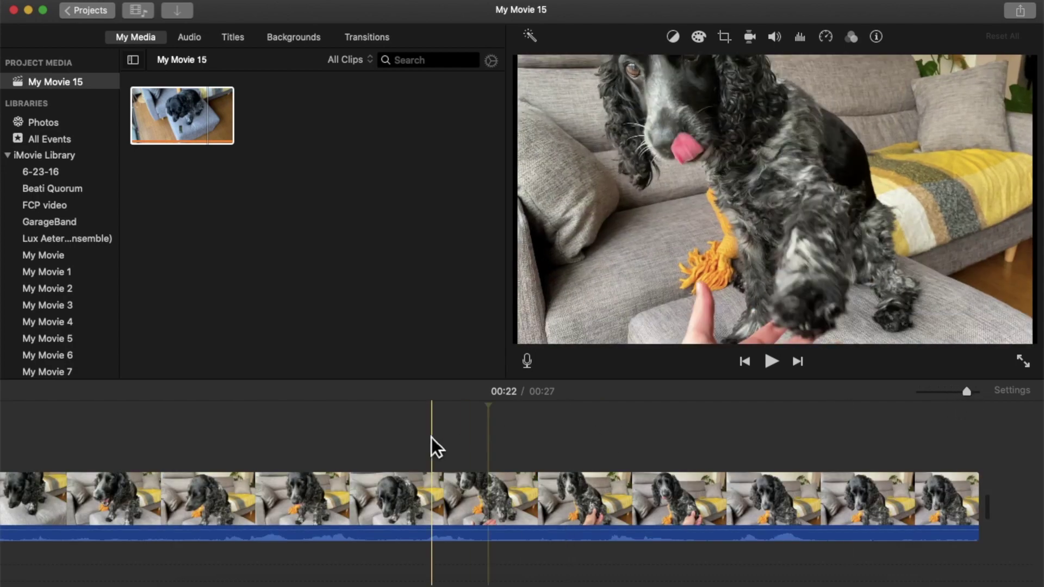
pyautogui.hscroll(-5, 380, 500)
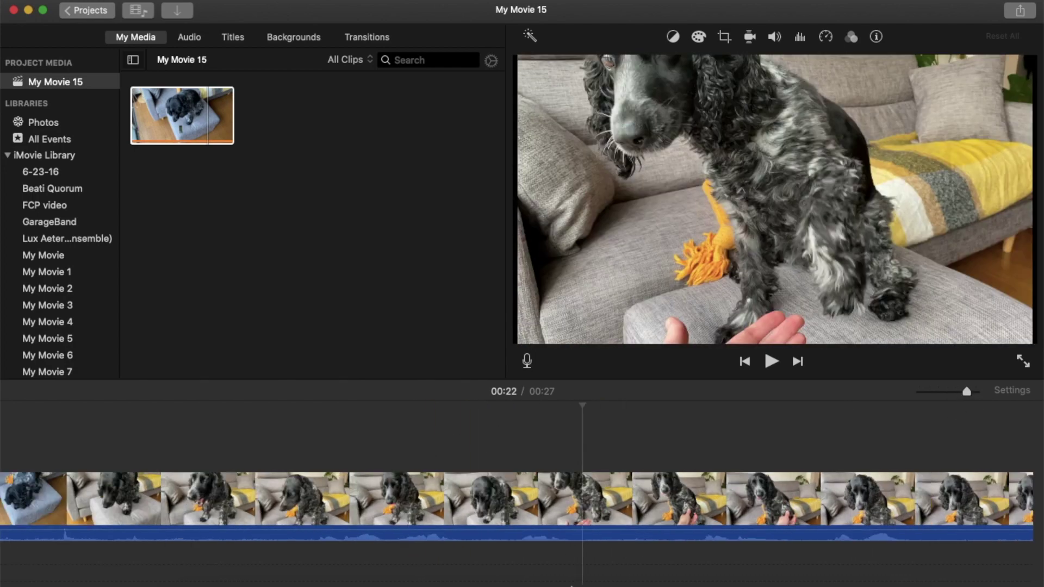
pyautogui.hscroll(-5, 354, 584)
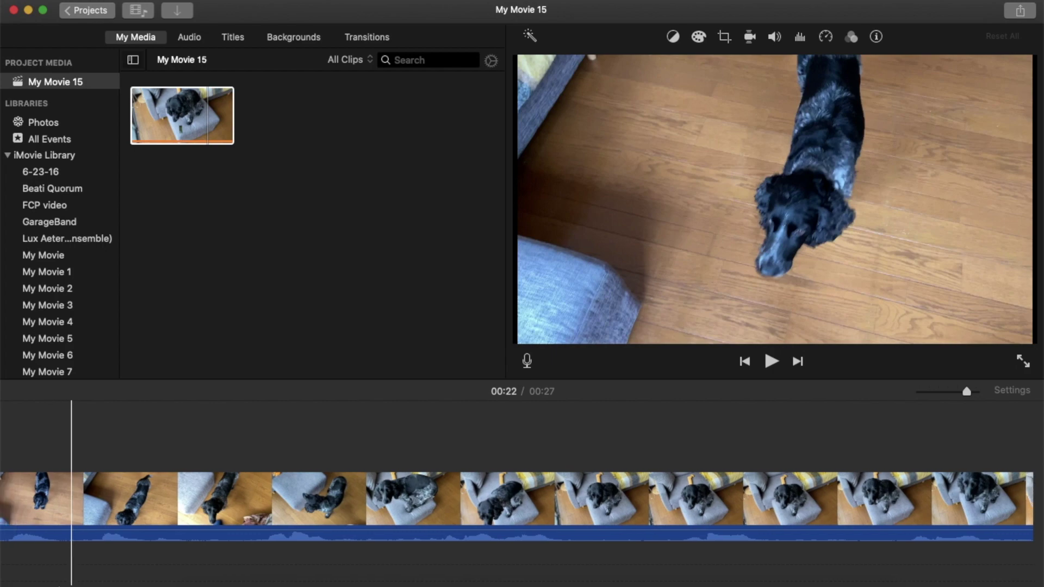
pyautogui.hscroll(10, 516, 500)
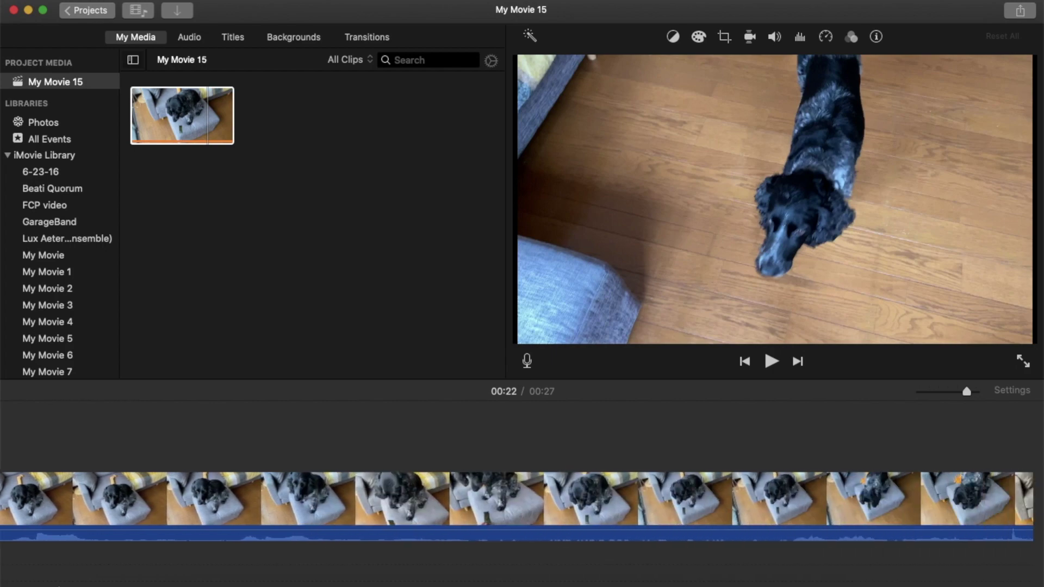
pyautogui.hscroll(-10, 516, 500)
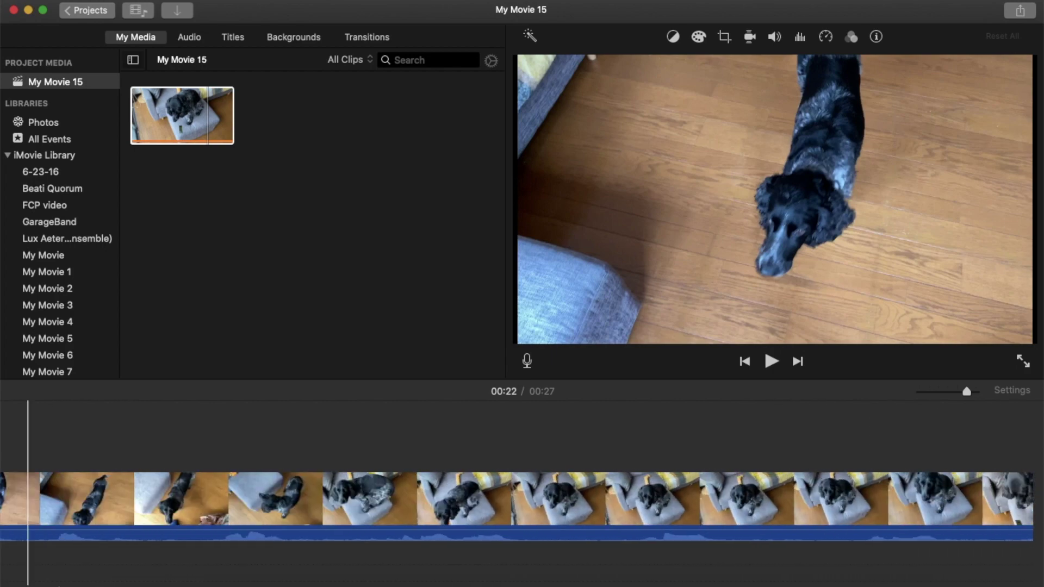
pyautogui.hscroll(2, 517, 500)
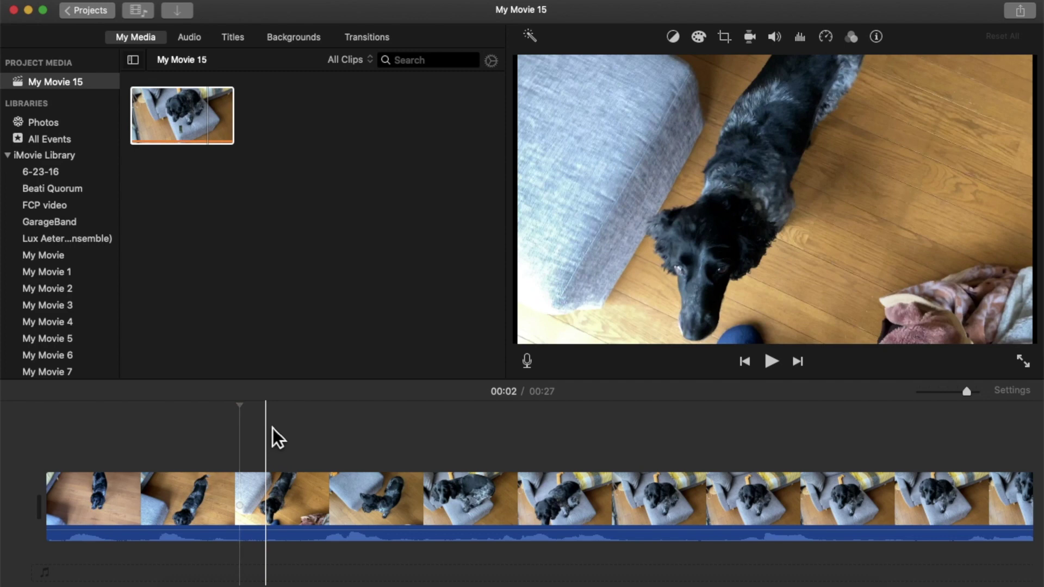
# Play the dog clip from the skimmed point to preview it
pyautogui.press('space')
pyautogui.press('space')
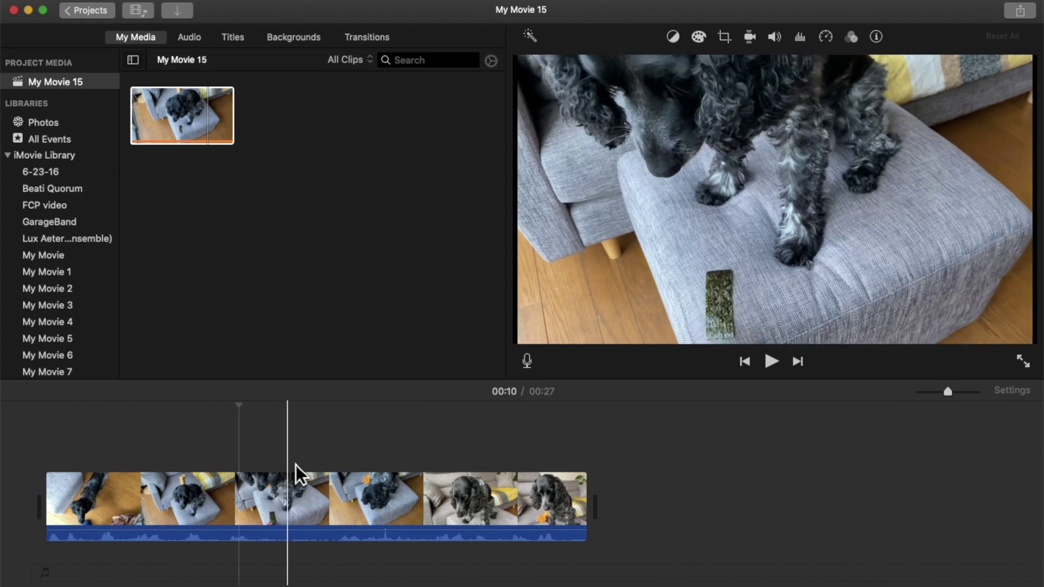
# Split the dog clip at 00:12 into 12.6s and 15.3s clips, undoing an accidental deletion of the second
pyautogui.click(299, 466)
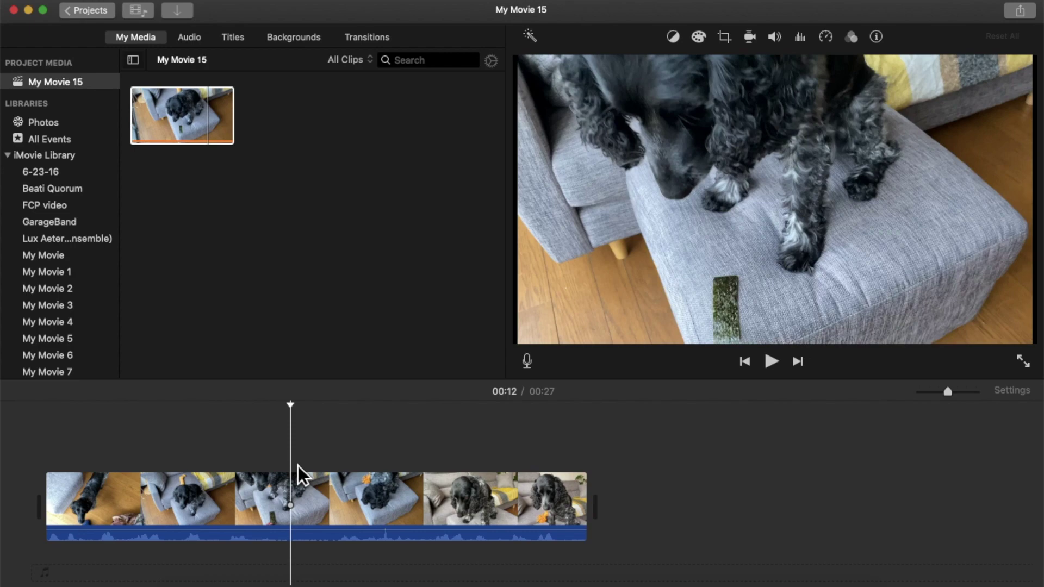
pyautogui.press('super+b')
pyautogui.click(302, 535)
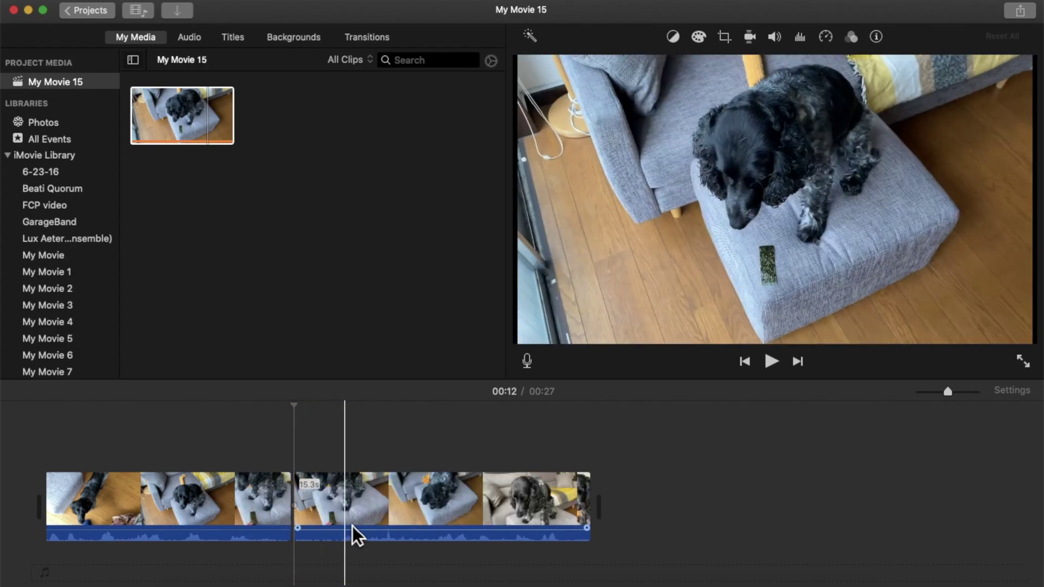
pyautogui.click(283, 520)
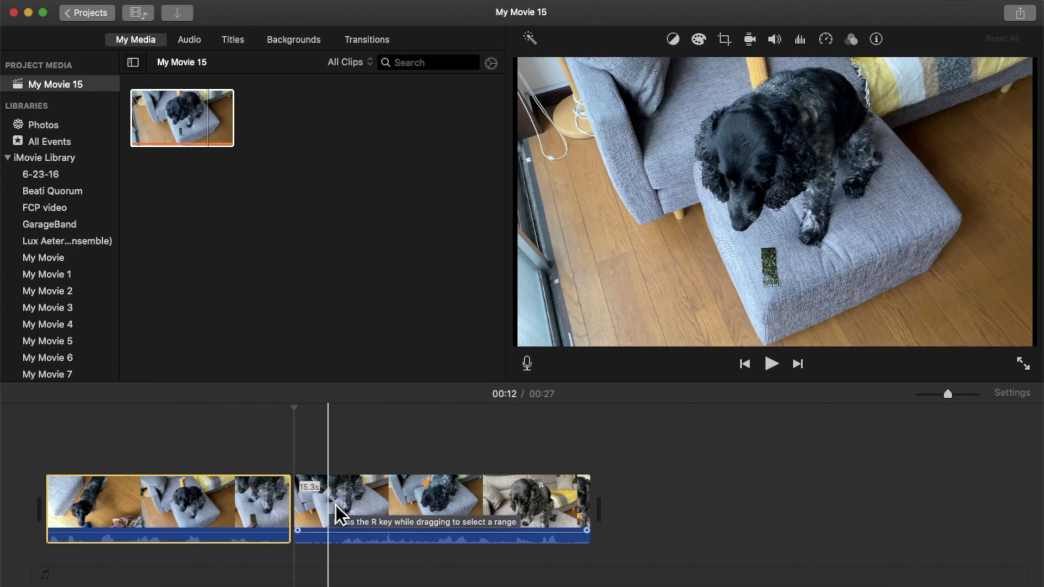
pyautogui.click(364, 505)
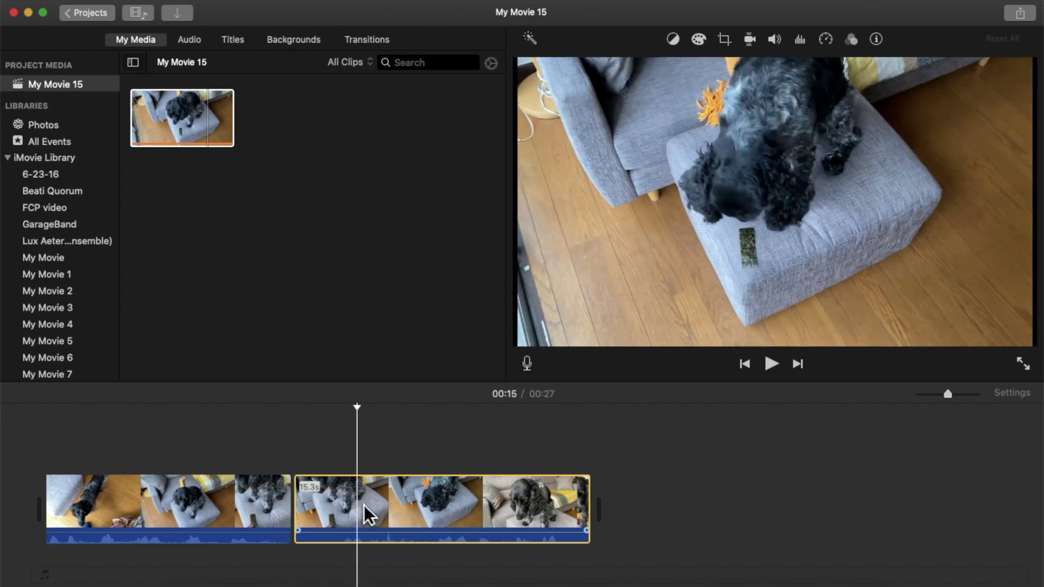
pyautogui.press('Delete')
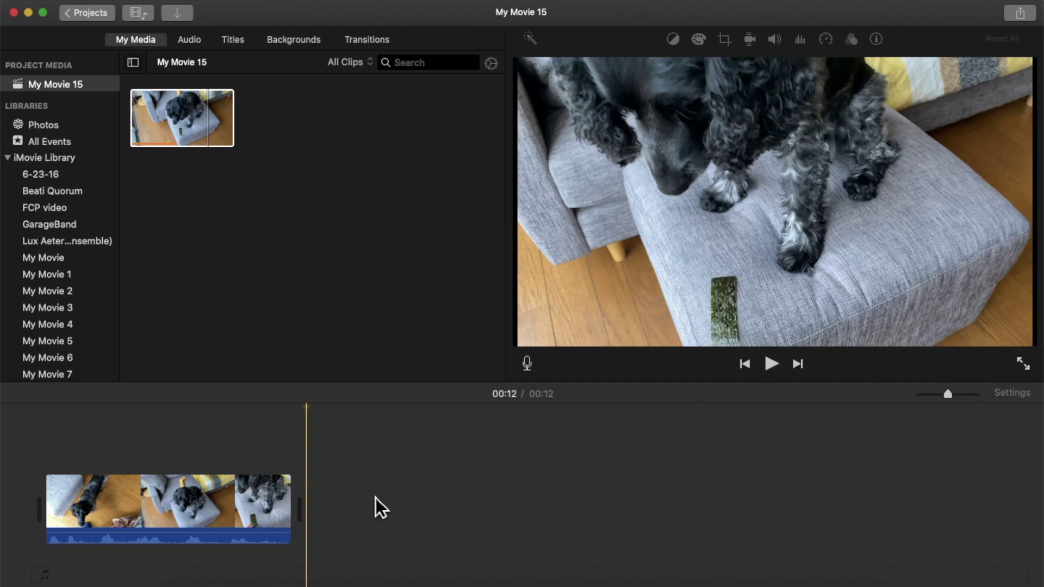
pyautogui.press('super+z')
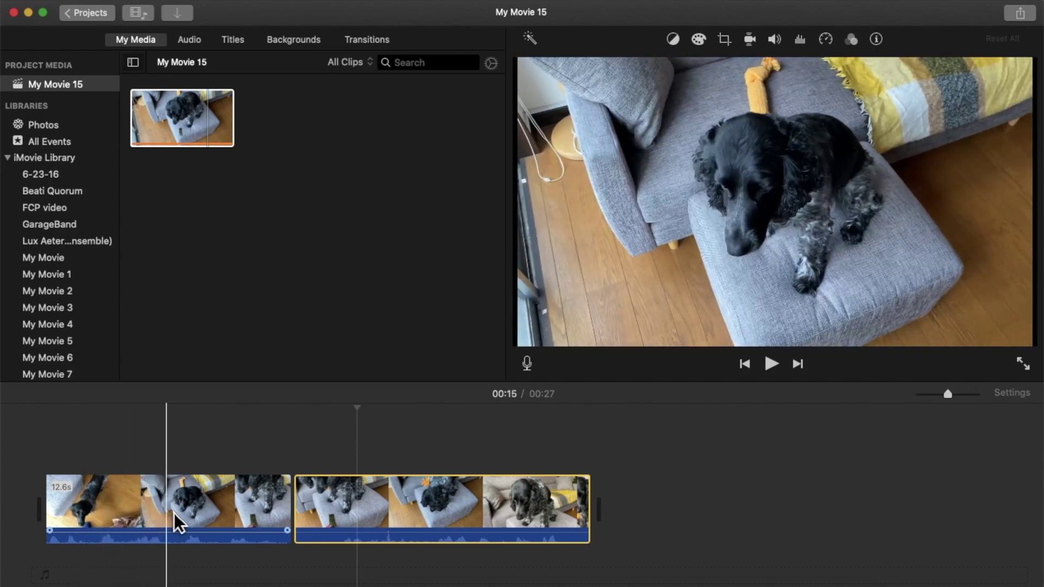
# Trim the first clip's start to 6.6s and the second clip's end, making the movie 20 seconds
pyautogui.click(174, 513)
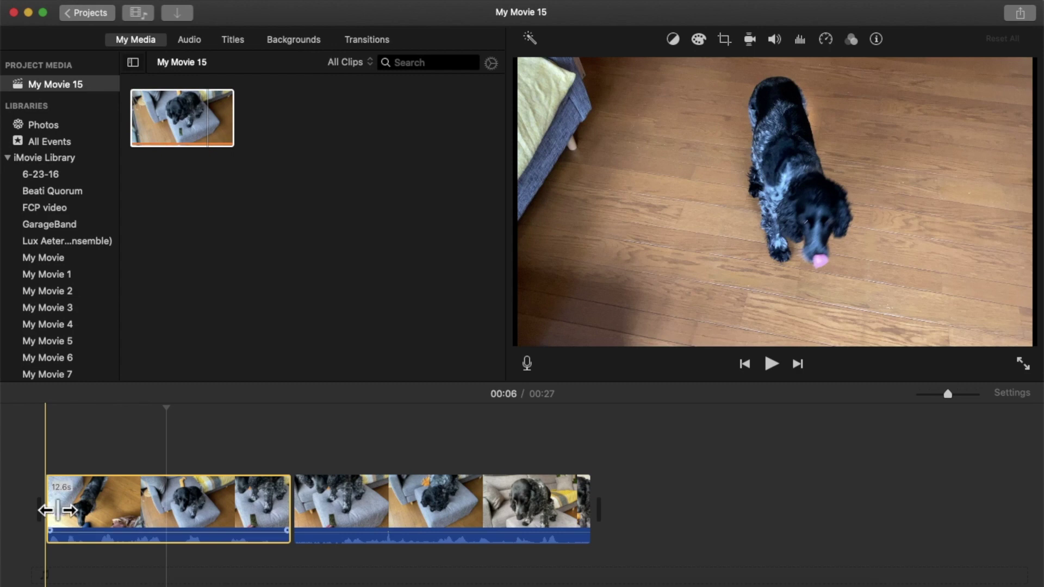
pyautogui.moveTo(57, 509); pyautogui.dragTo(169, 511)
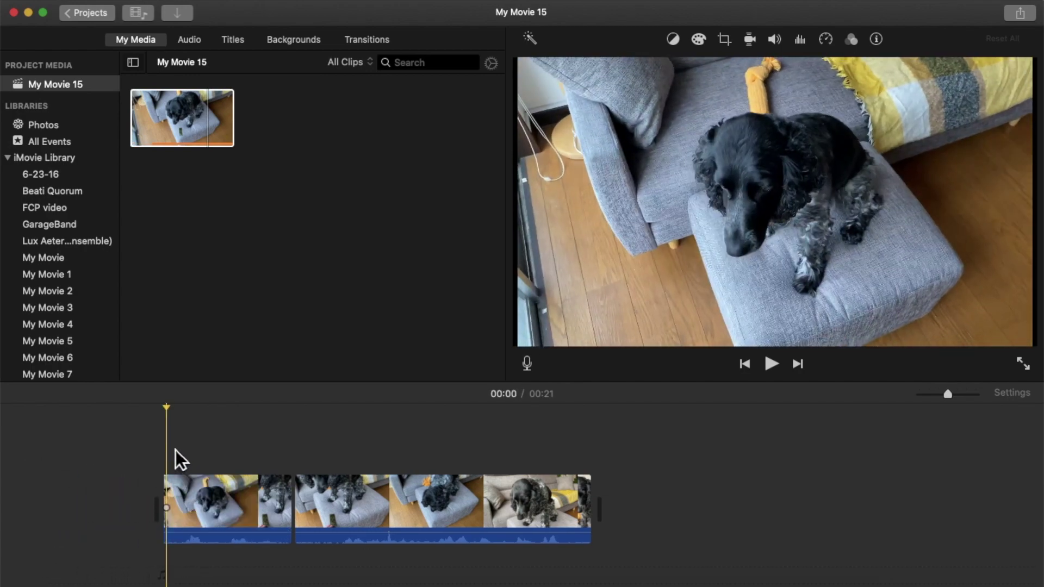
pyautogui.press('space')
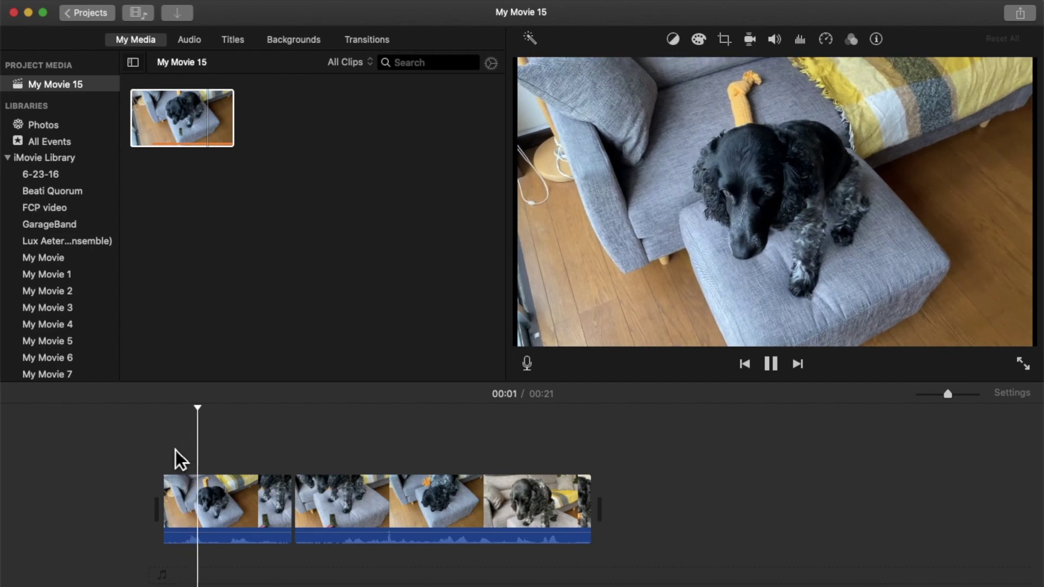
pyautogui.press('space')
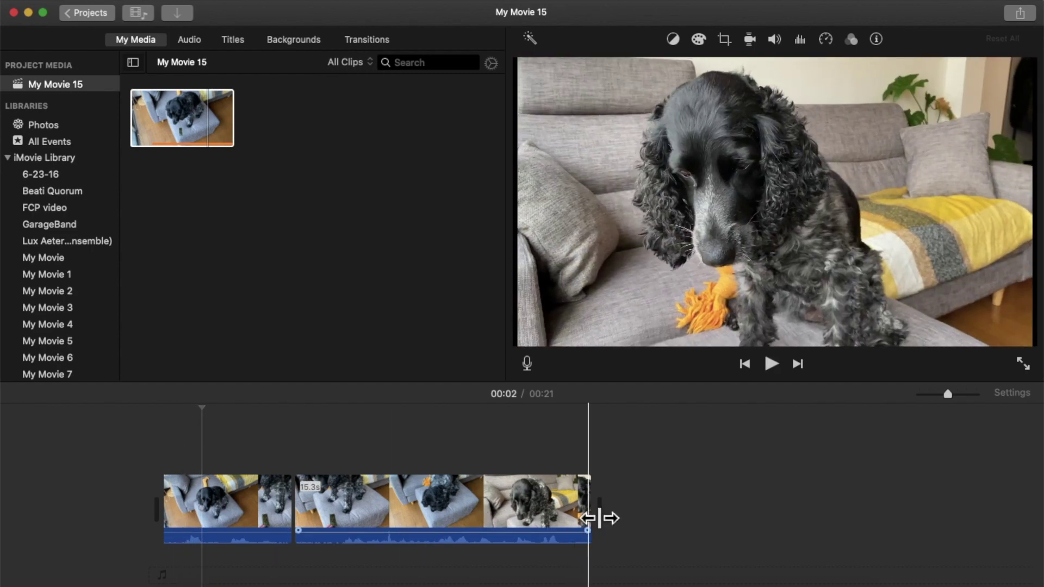
pyautogui.moveTo(594, 517)
pyautogui.mouseDown()
pyautogui.moveTo(513, 517)
pyautogui.moveTo(575, 517)
pyautogui.mouseUp()
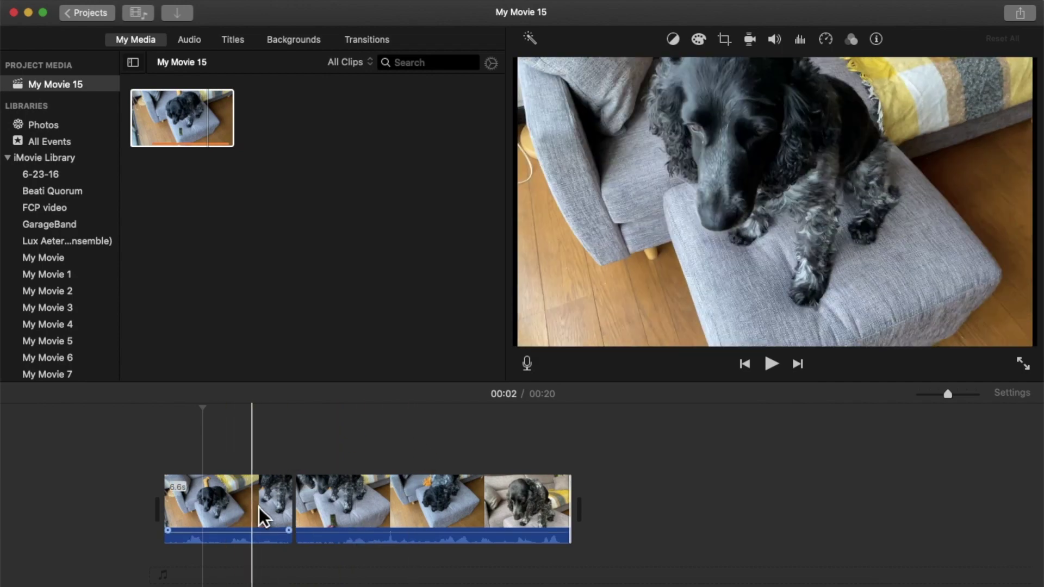
# Append a 6.6-second dog-on-ottoman range from the first clip to the end of the movie
pyautogui.click(259, 508)
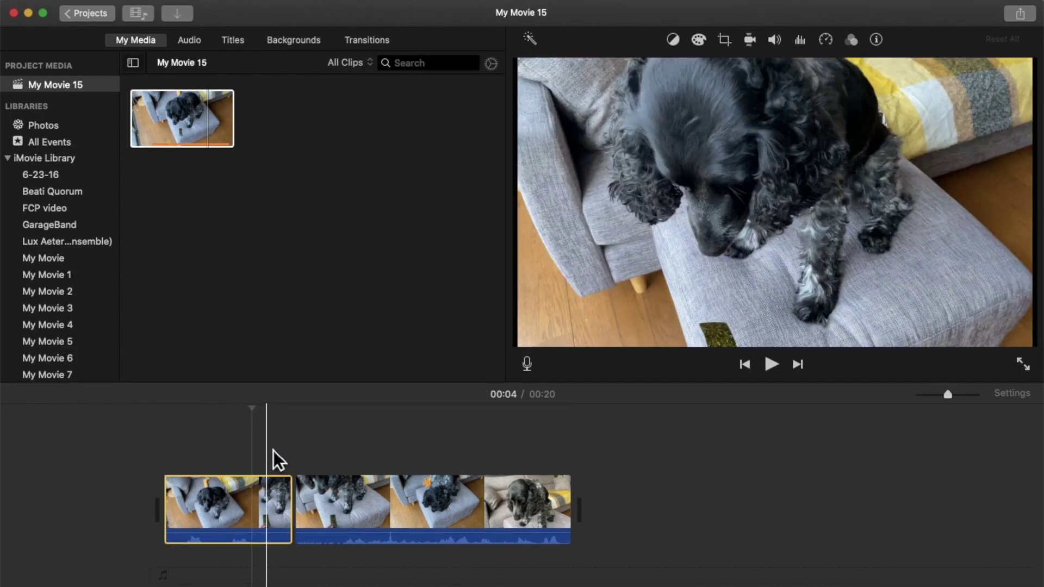
pyautogui.click(270, 501)
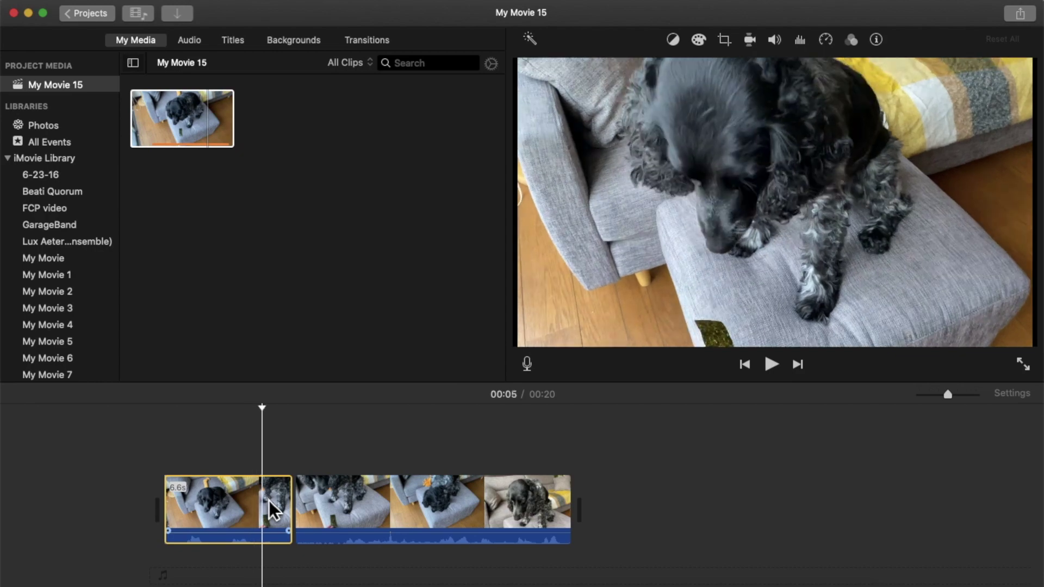
pyautogui.click(593, 441)
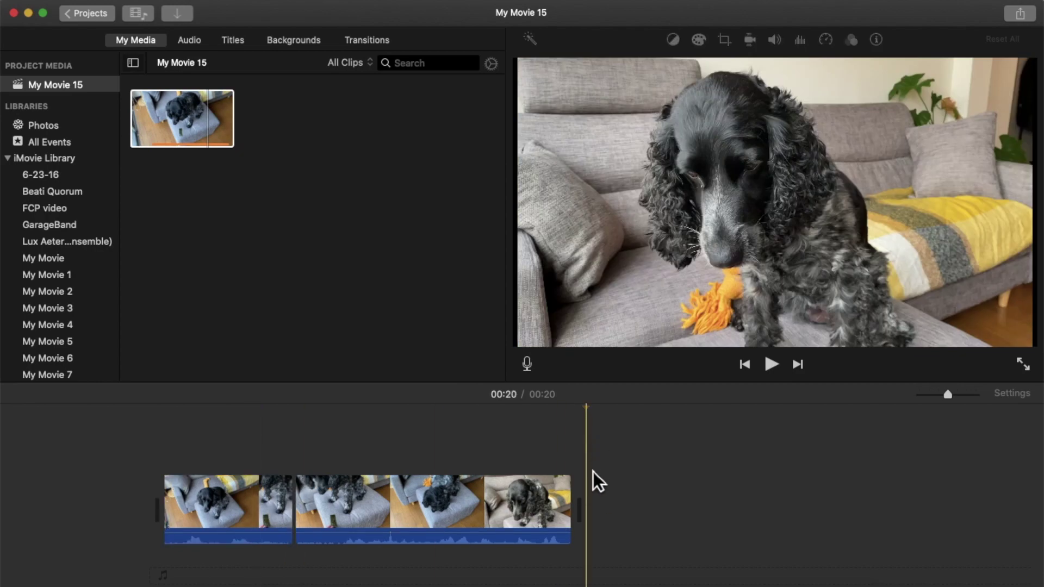
pyautogui.press('e')
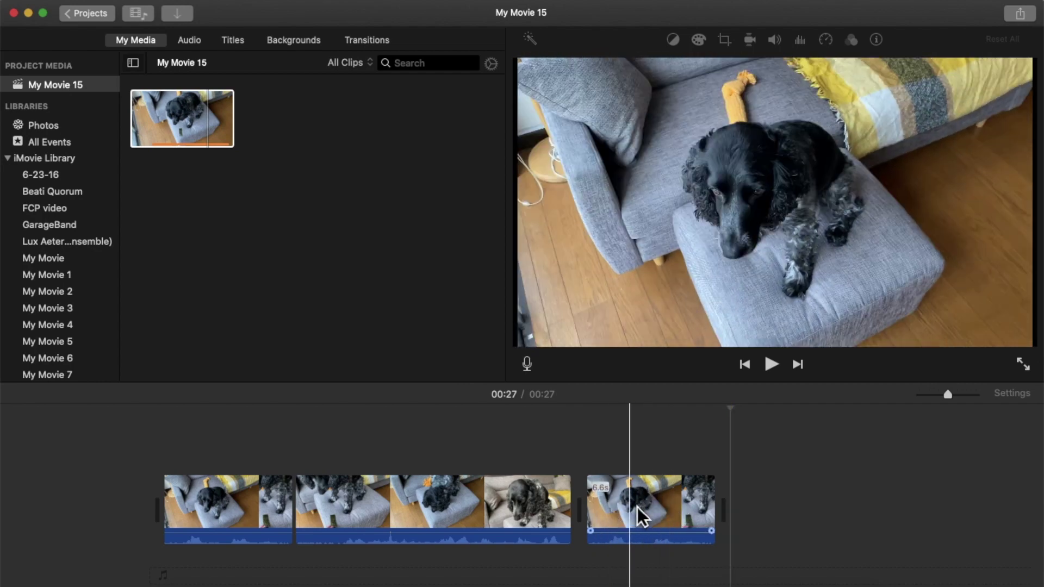
pyautogui.hscroll(5, 638, 508)
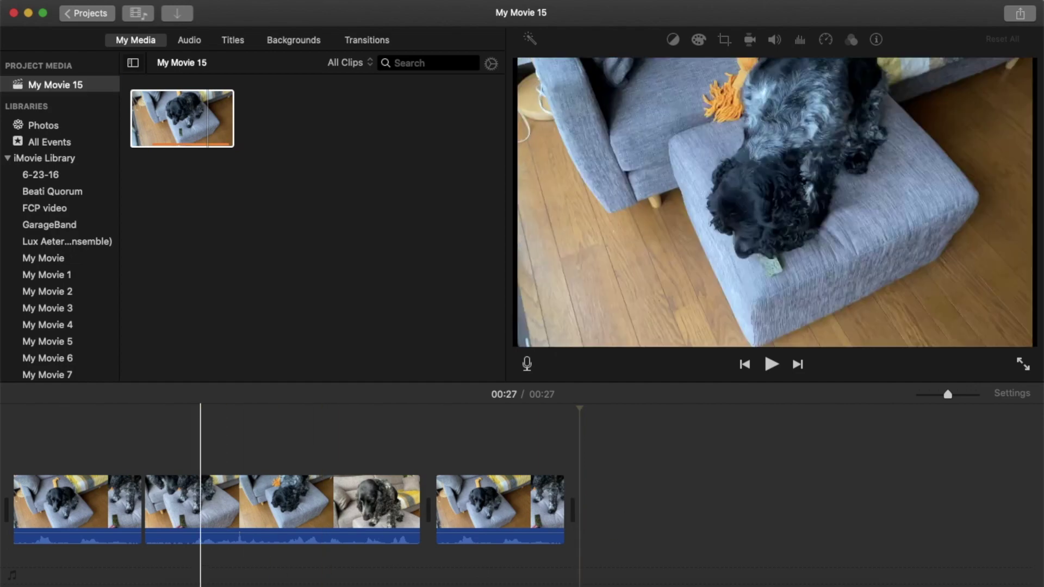
# Import IMG_0974.jpg, IMG_9556.JPG and IMG_1463.jpg and add the photos to the movie's end
pyautogui.click(183, 581)
pyautogui.click(618, 345)
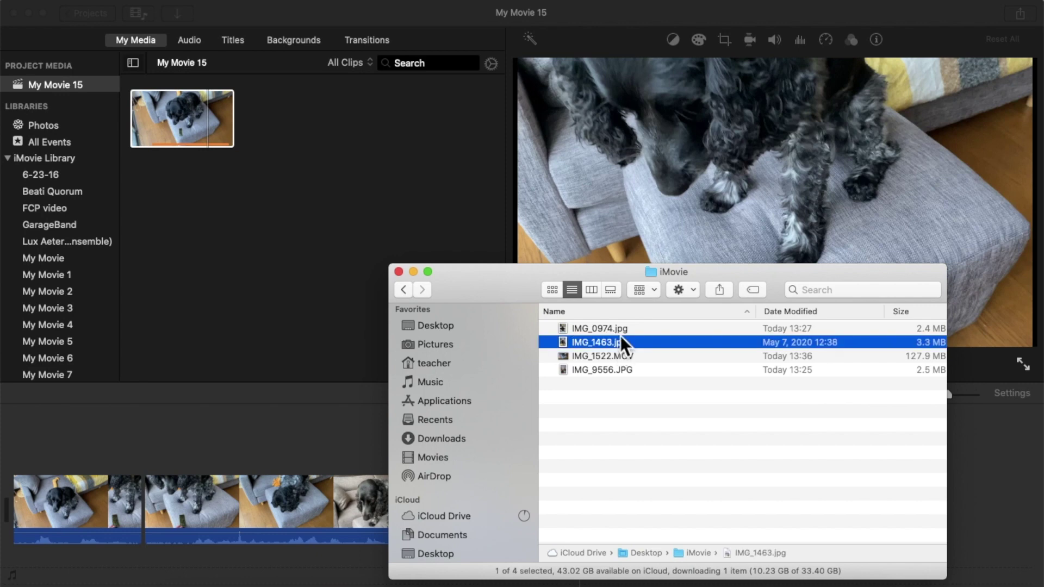
pyautogui.click(625, 327)
pyautogui.keyDown('super'); pyautogui.click(620, 368); pyautogui.keyUp('super')
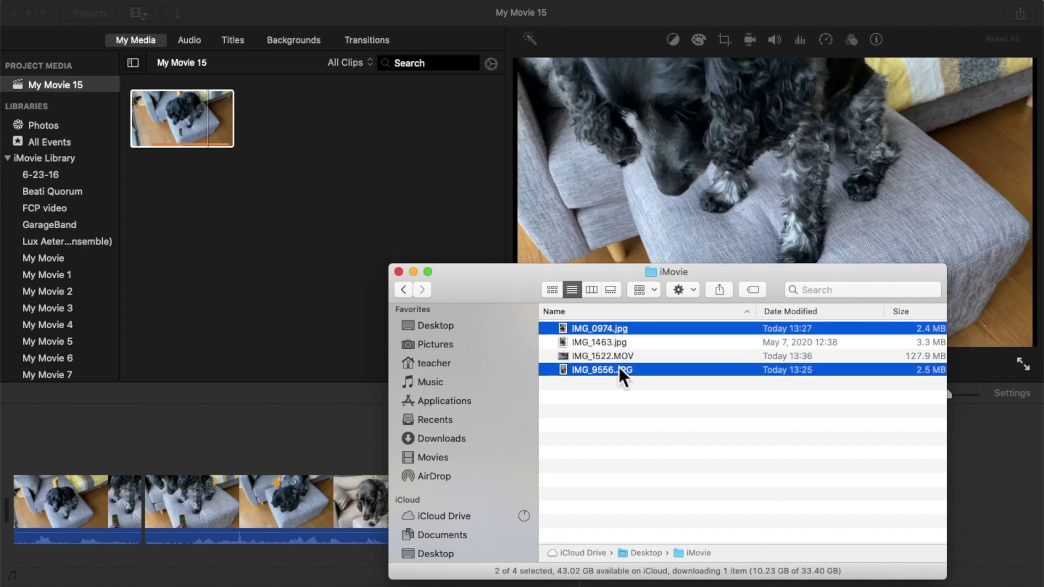
pyautogui.keyDown('super'); pyautogui.click(621, 343); pyautogui.keyUp('super')
pyautogui.moveTo(581, 326); pyautogui.dragTo(315, 115)
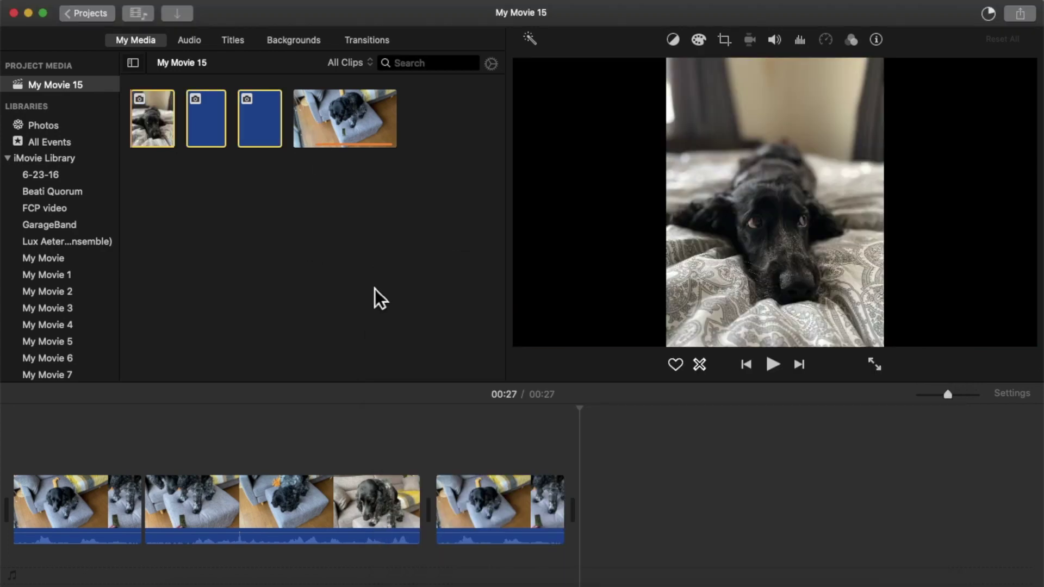
pyautogui.moveTo(194, 149); pyautogui.dragTo(591, 509)
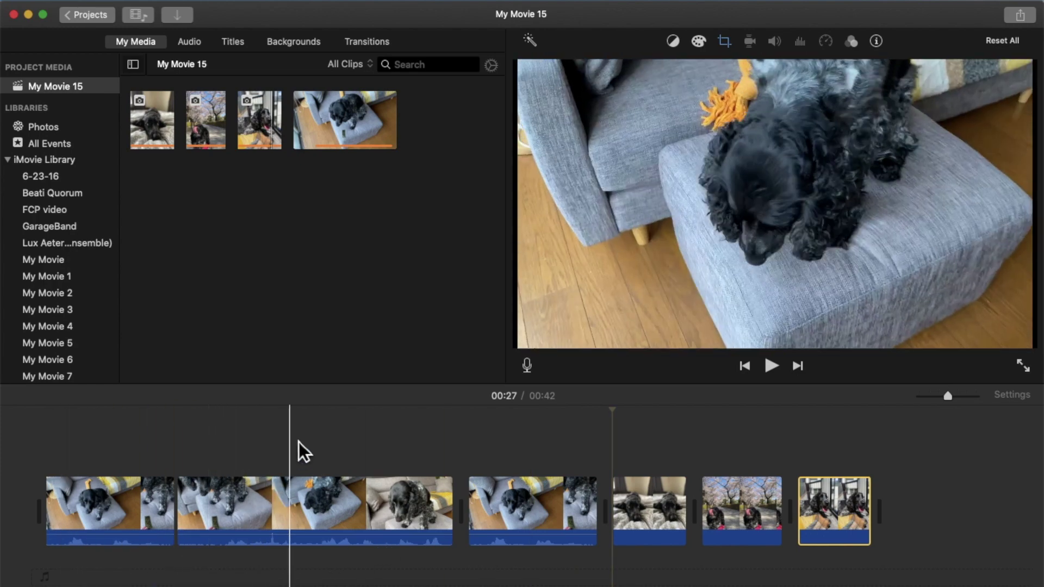
# Import Music video project.mp3 into the project media and try placing it in the movie
pyautogui.press('super+Tab')
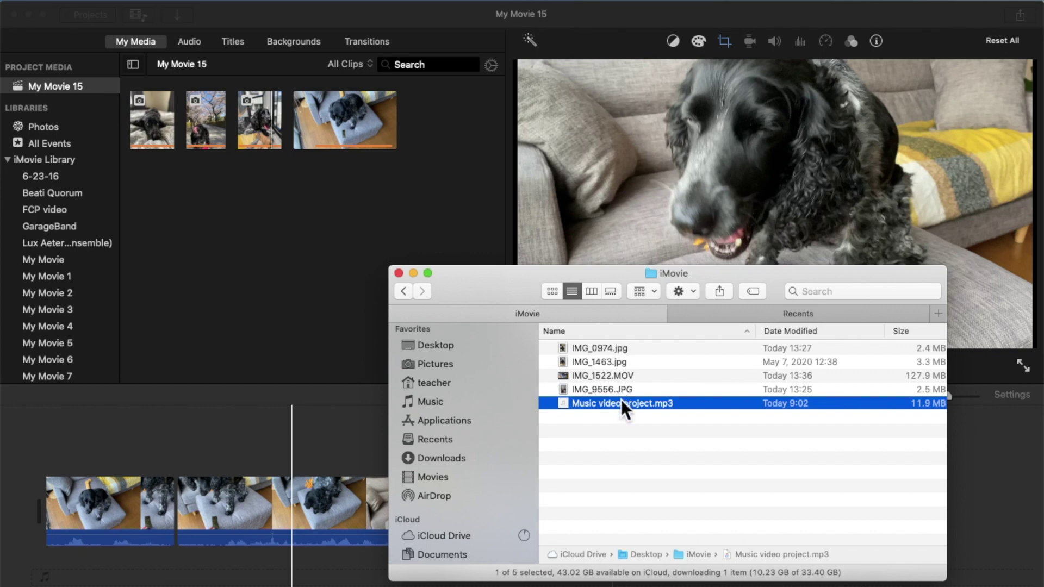
pyautogui.moveTo(621, 401); pyautogui.dragTo(265, 224)
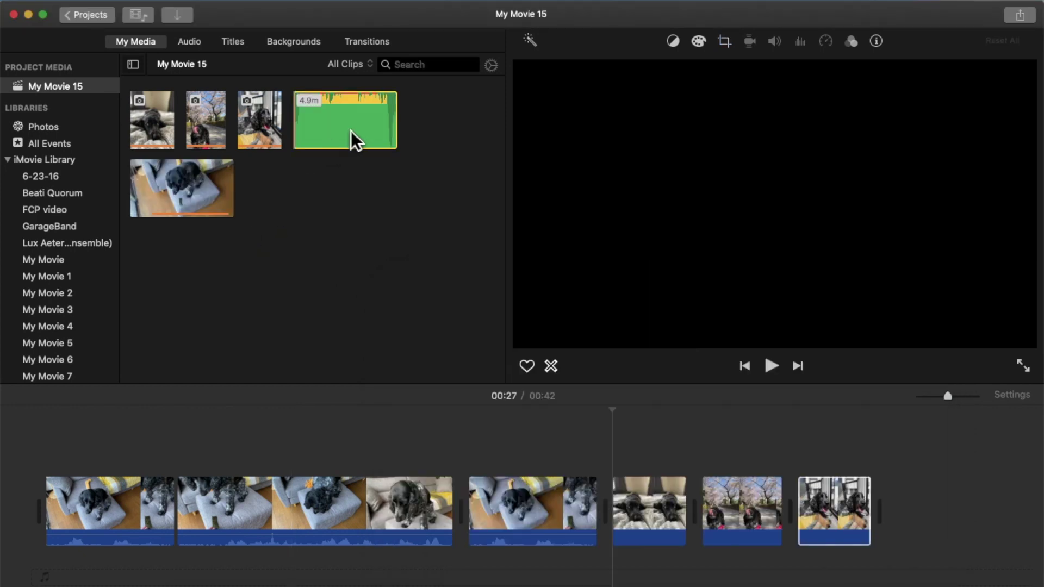
pyautogui.moveTo(355, 130); pyautogui.dragTo(320, 142)
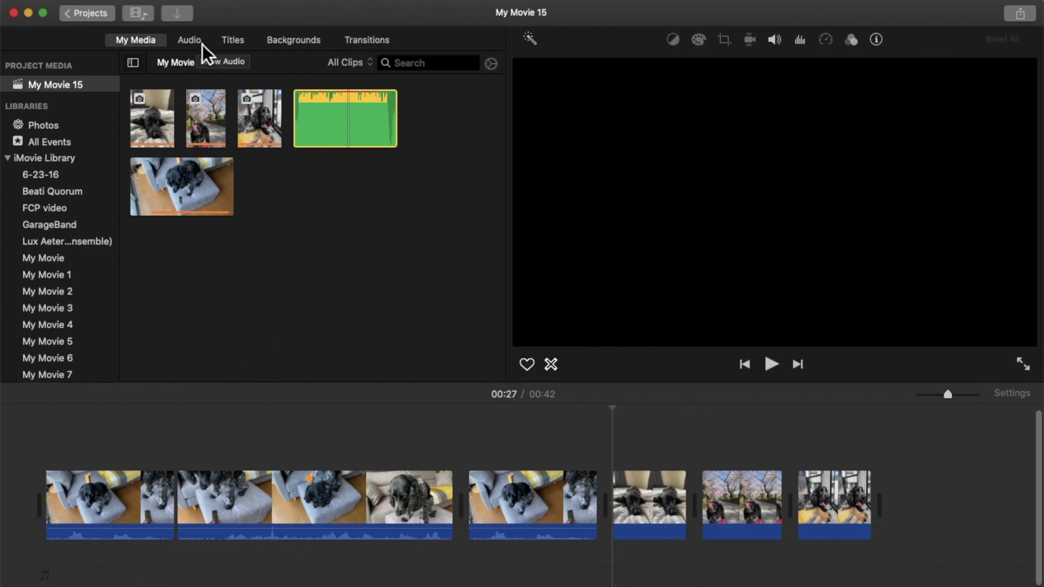
pyautogui.click(202, 43)
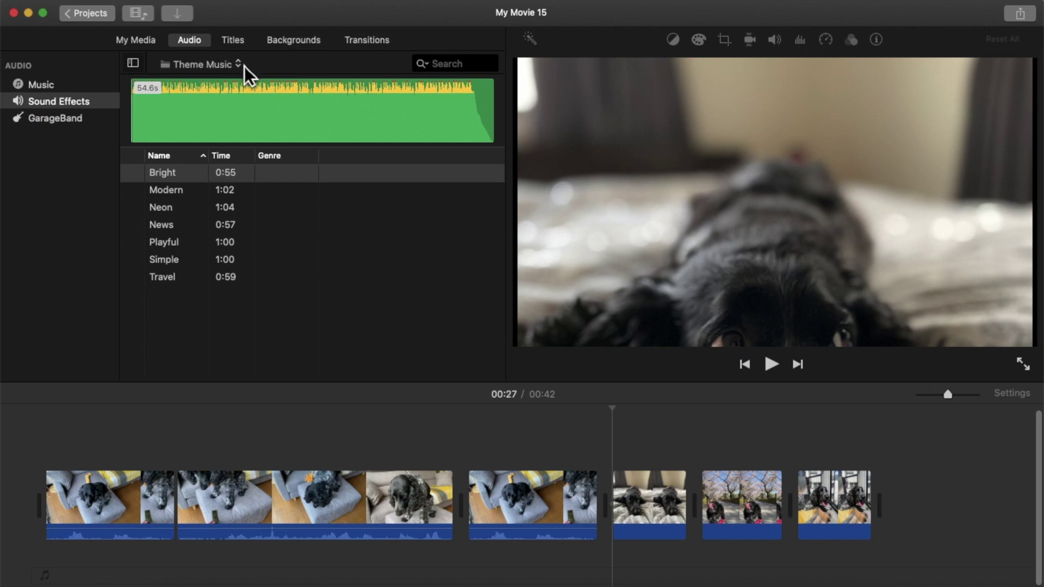
pyautogui.click(241, 64)
pyautogui.scroll(5, 241, 47)
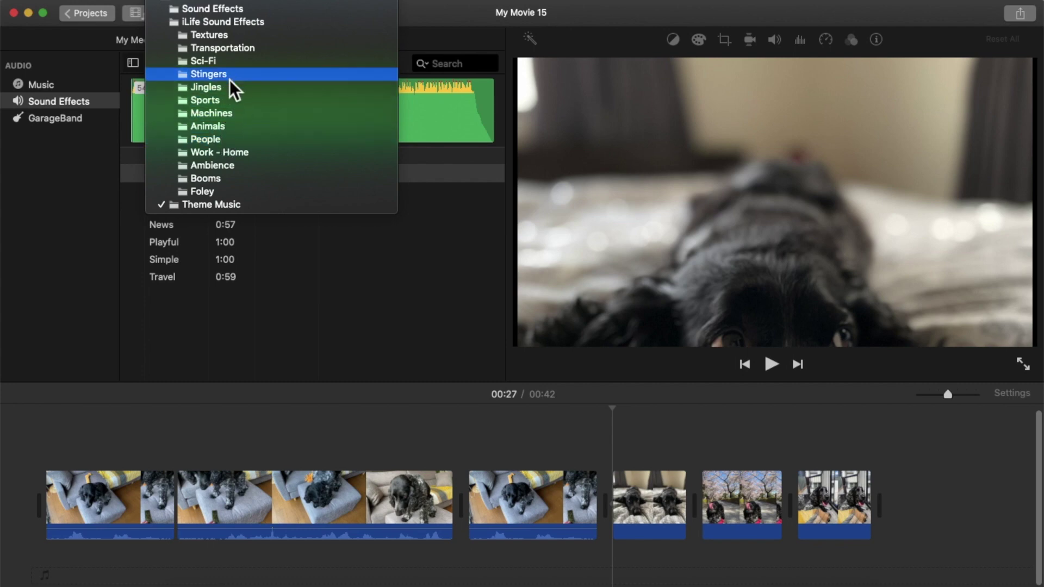
pyautogui.click(228, 13)
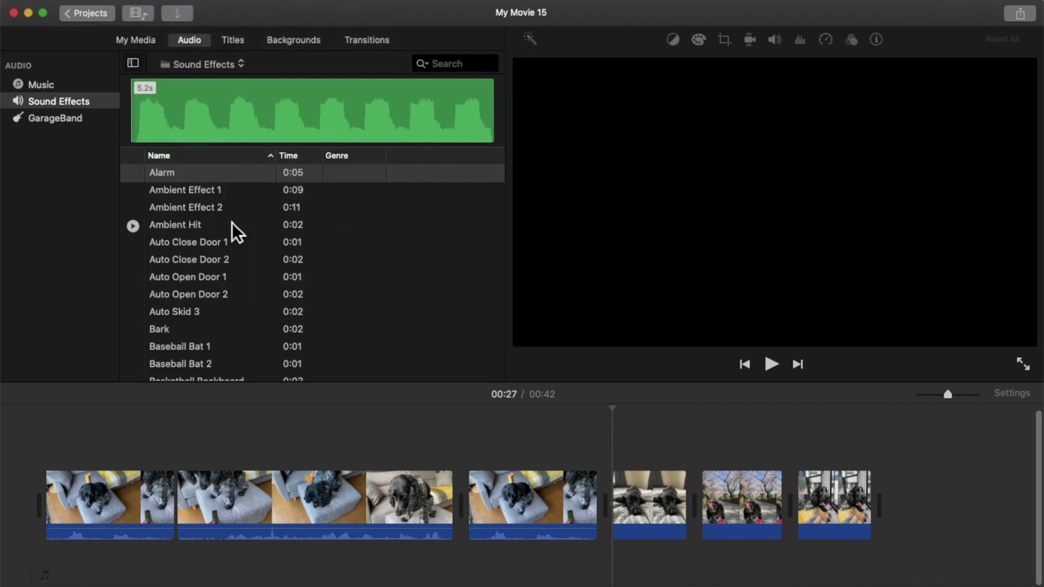
pyautogui.scroll(-2, 233, 222)
pyautogui.scroll(-10, 232, 223)
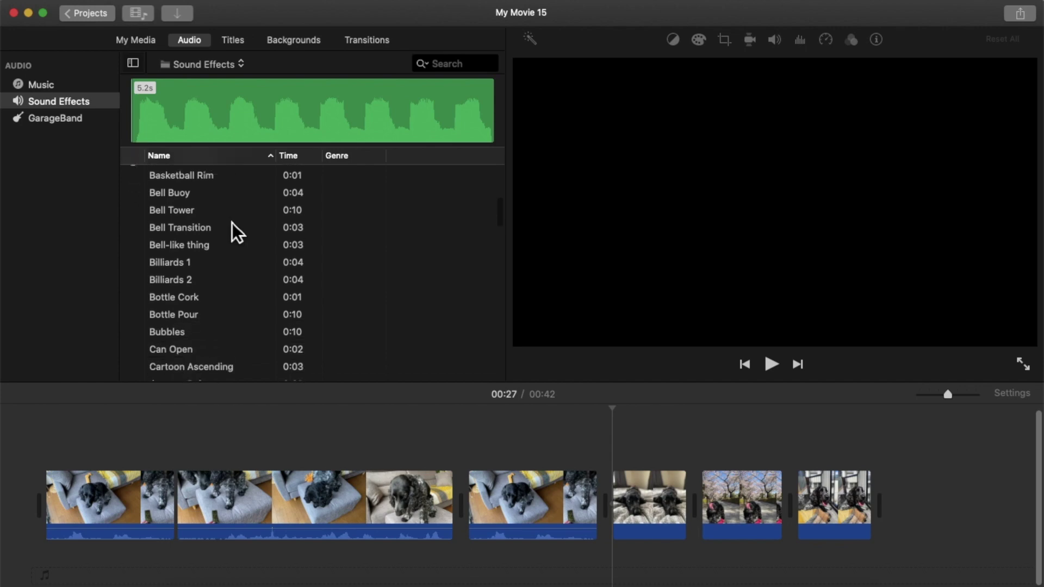
pyautogui.click(186, 251)
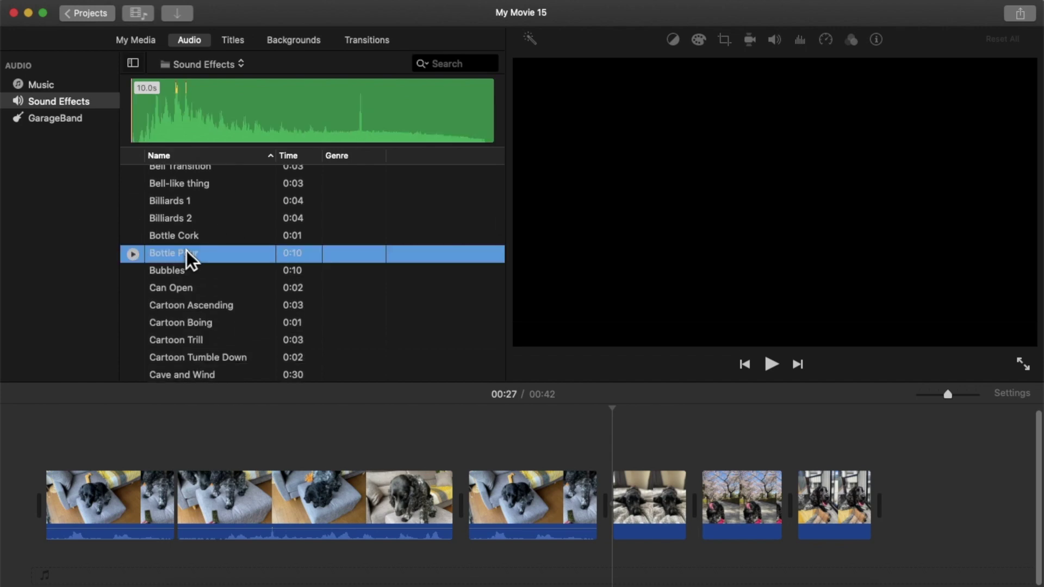
pyautogui.moveTo(88, 584); pyautogui.dragTo(71, 566)
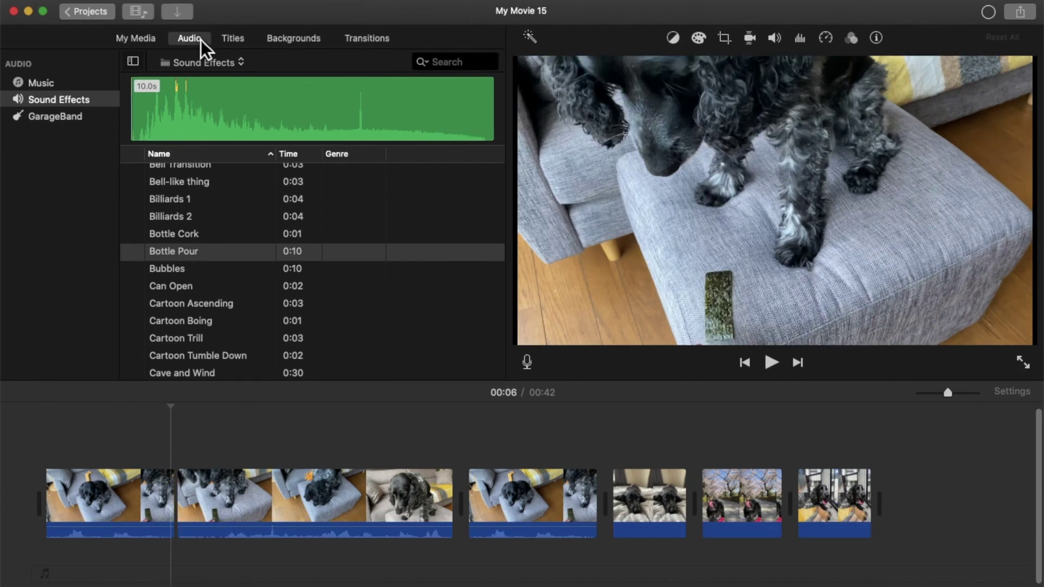
pyautogui.click(206, 62)
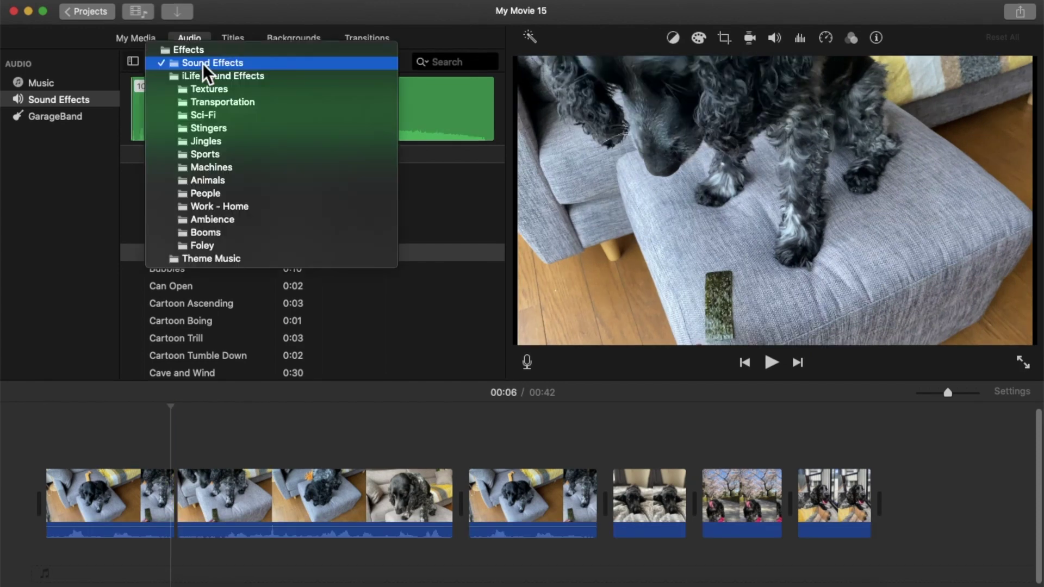
pyautogui.click(207, 263)
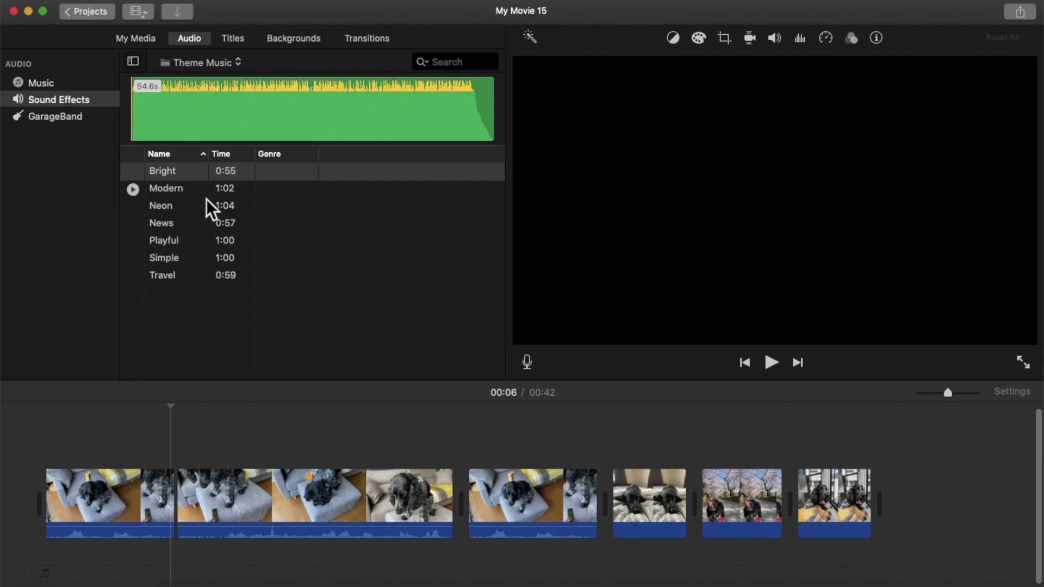
pyautogui.click(174, 275)
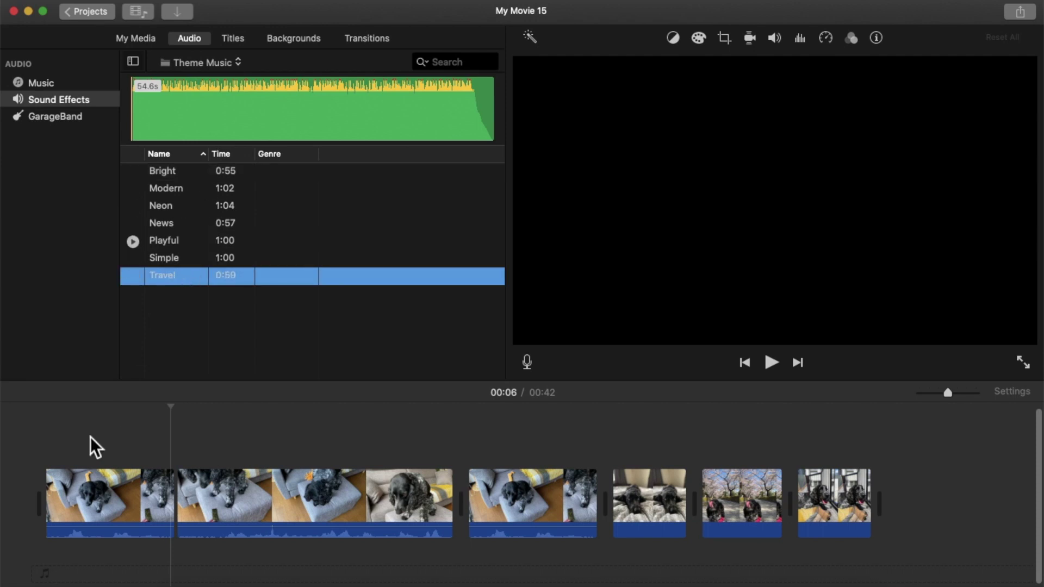
pyautogui.click(176, 226)
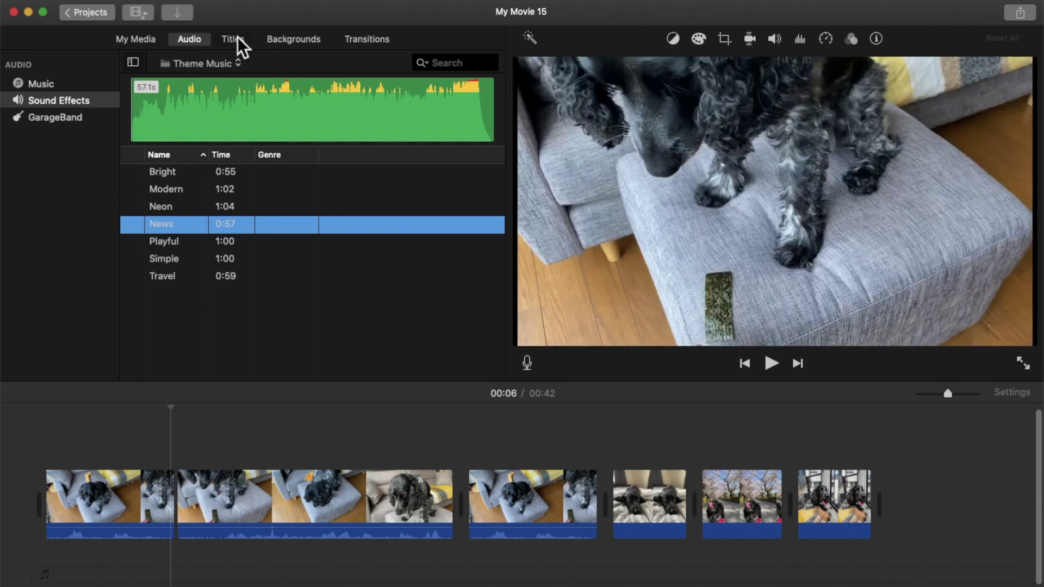
pyautogui.click(238, 38)
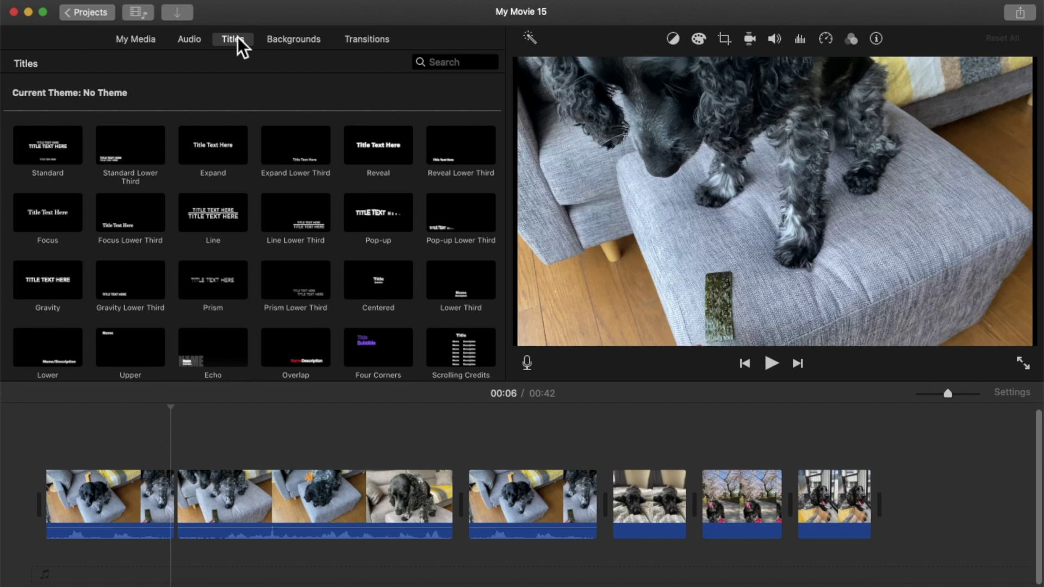
# Place a 4-second Standard Lower Third title before the first dog clip, redoing the placement once
pyautogui.click(141, 139)
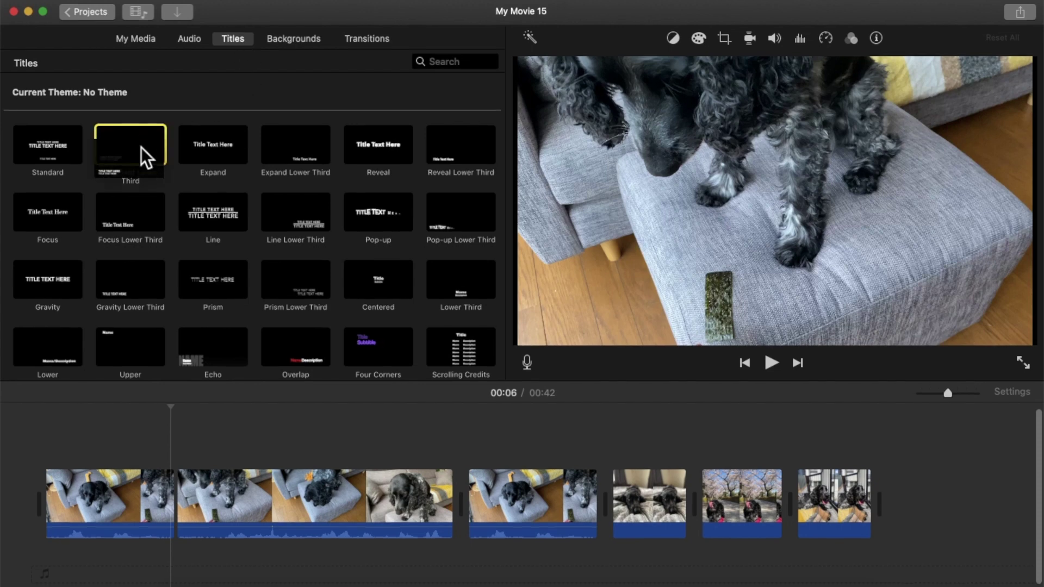
pyautogui.moveTo(134, 307); pyautogui.dragTo(57, 438)
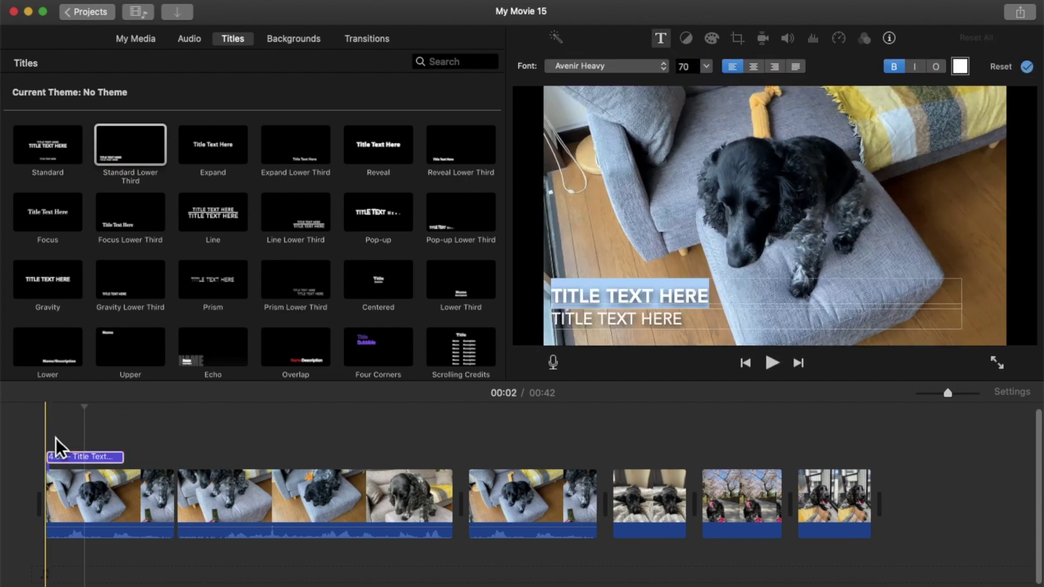
pyautogui.click(721, 210)
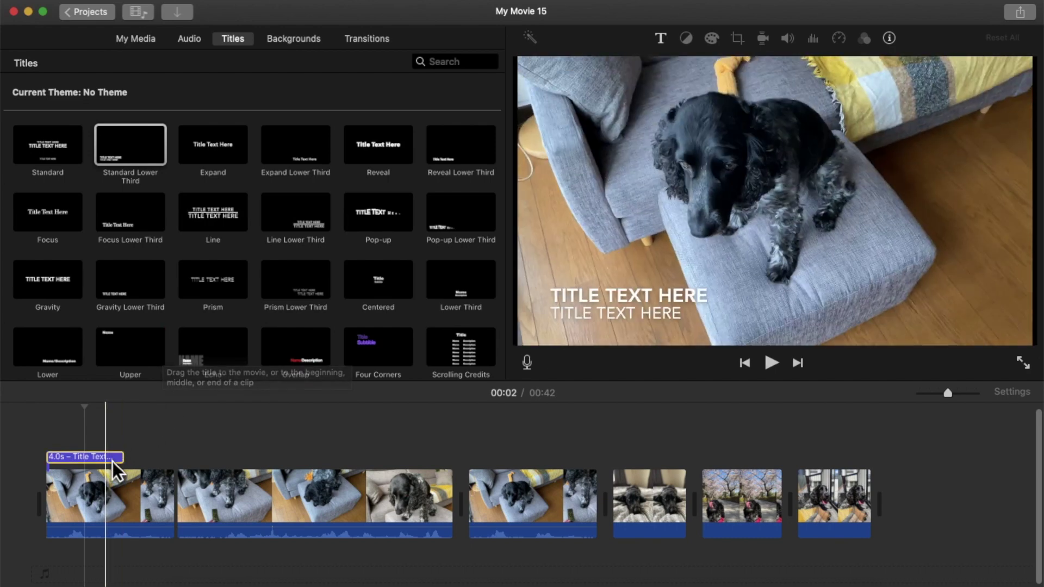
pyautogui.click(95, 461)
pyautogui.press('Delete')
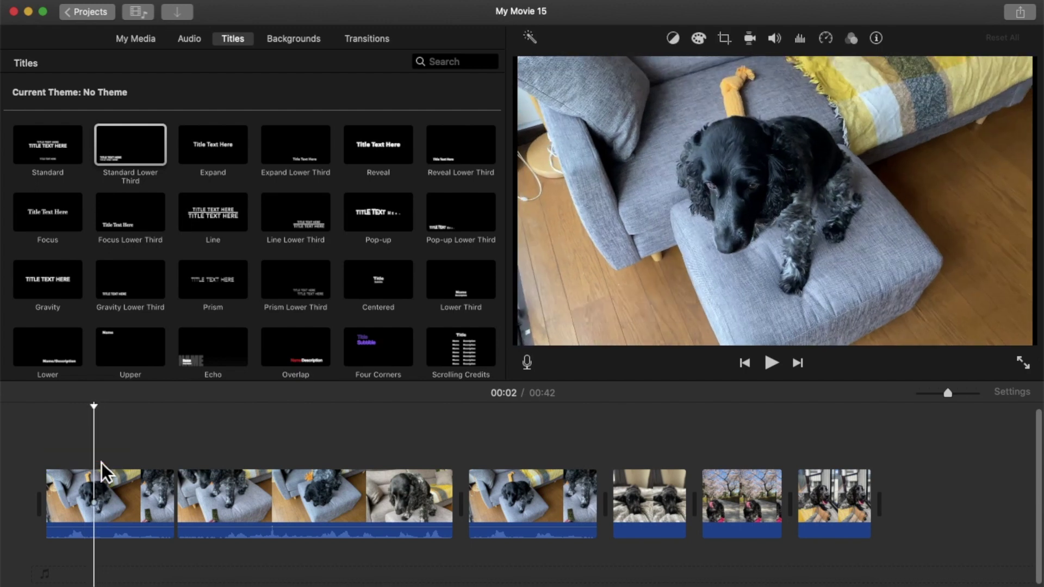
pyautogui.moveTo(143, 140); pyautogui.dragTo(85, 370)
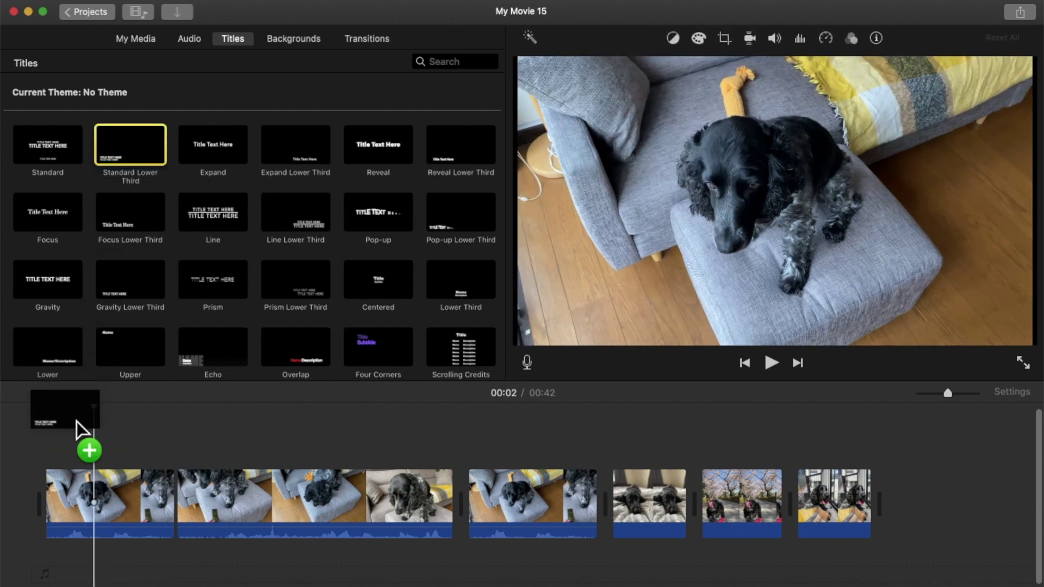
pyautogui.moveTo(77, 422); pyautogui.dragTo(60, 505)
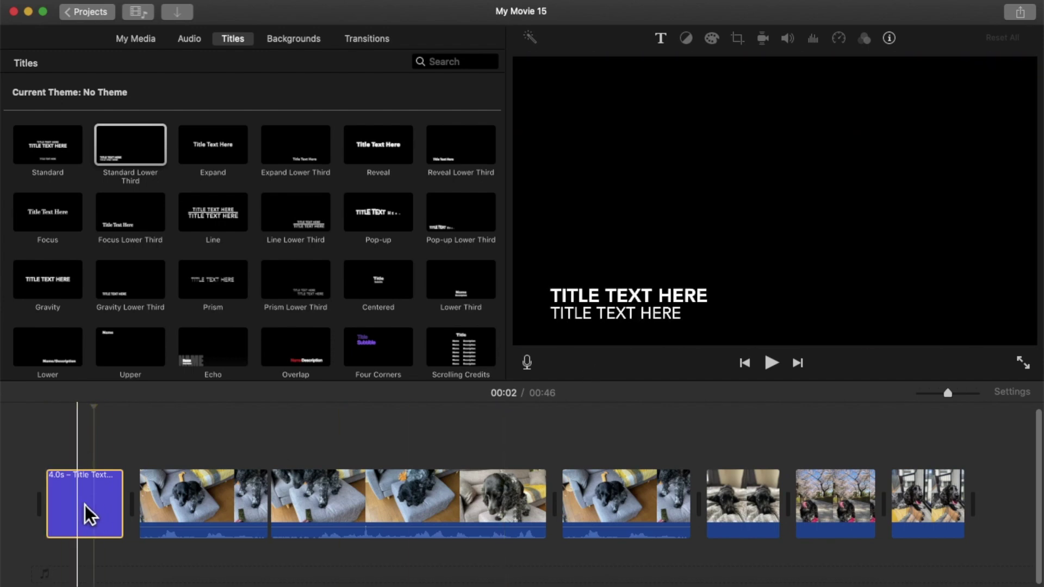
# Change the title text to DOG VIDEO and clear the second title line
pyautogui.doubleClick(85, 504)
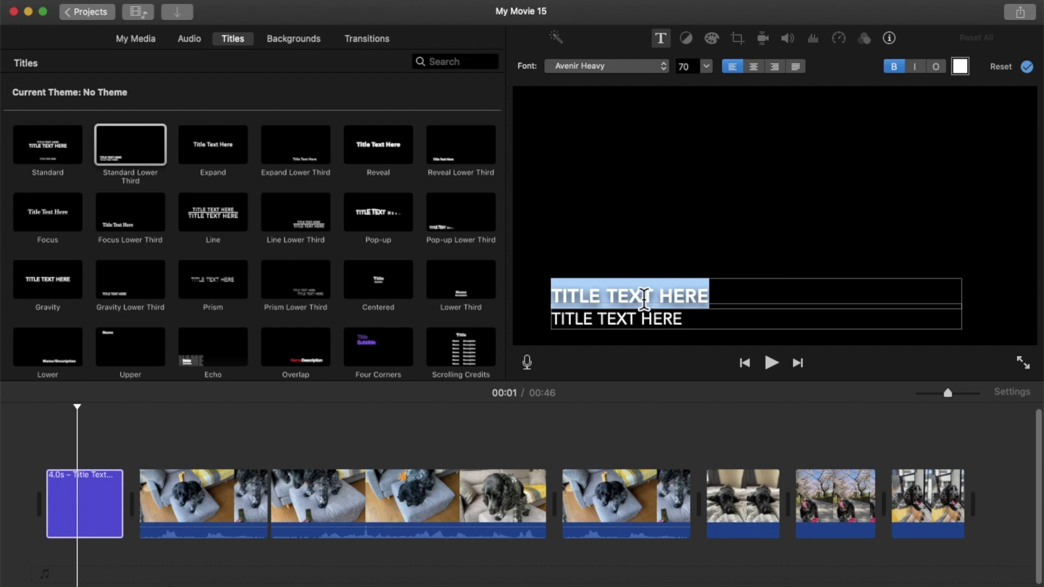
pyautogui.write('DOG VIDEO')
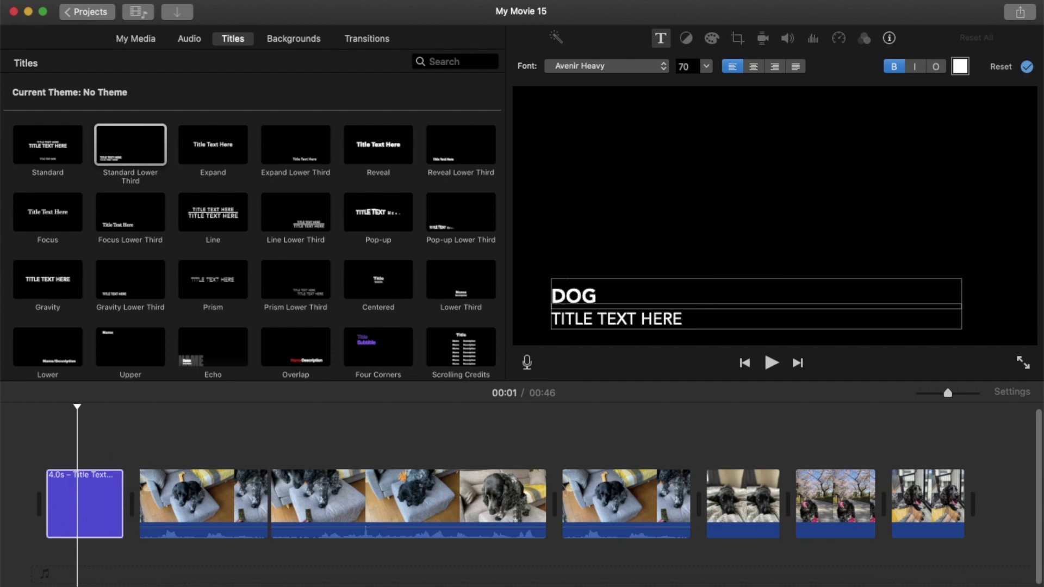
pyautogui.click(578, 326)
pyautogui.press('BackSpace')
# Set the DOG VIDEO text to Gill Sans Bold at size 102
pyautogui.moveTo(559, 295); pyautogui.dragTo(669, 295)
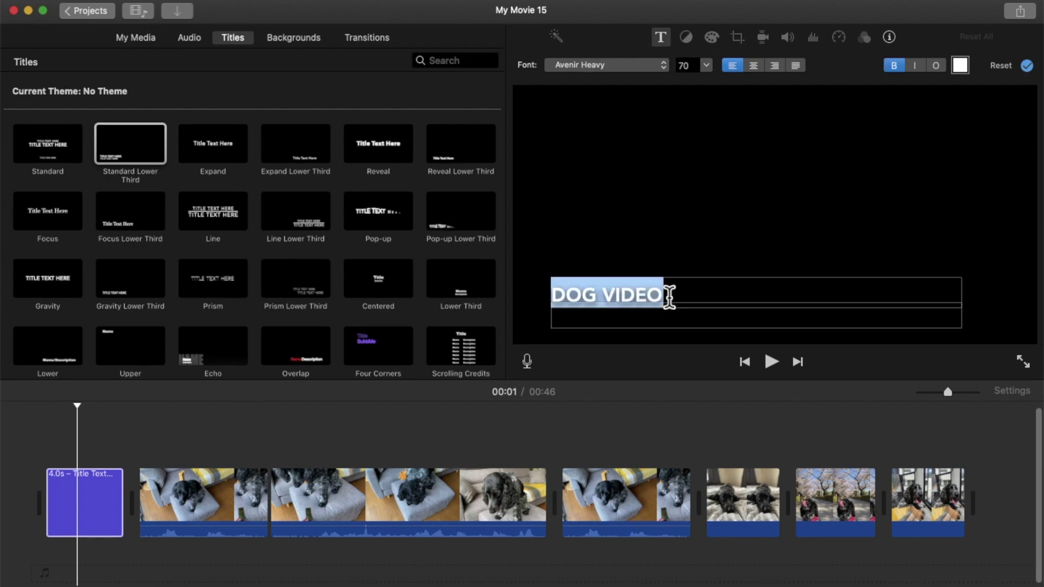
pyautogui.click(588, 64)
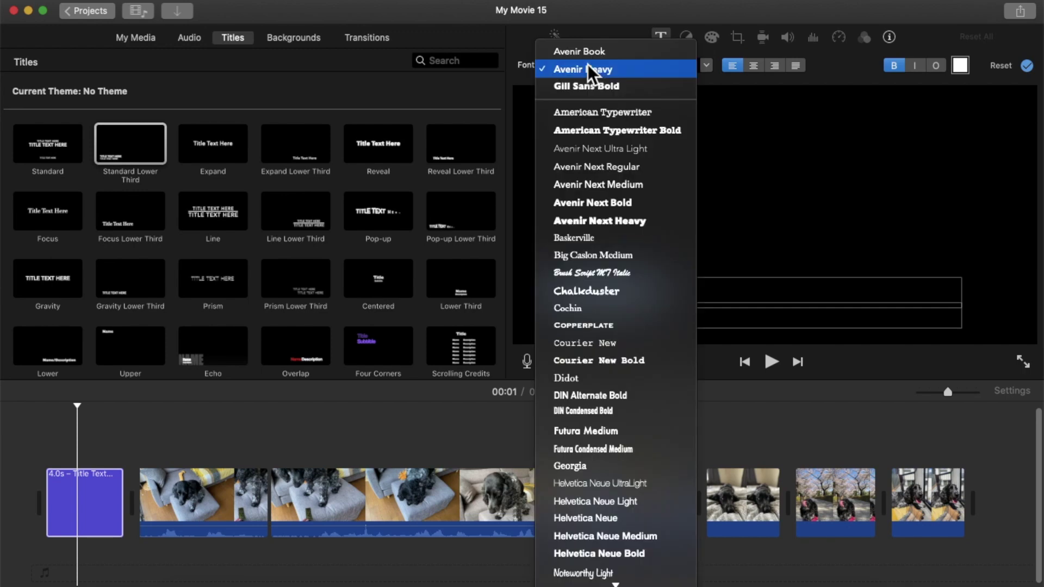
pyautogui.click(601, 96)
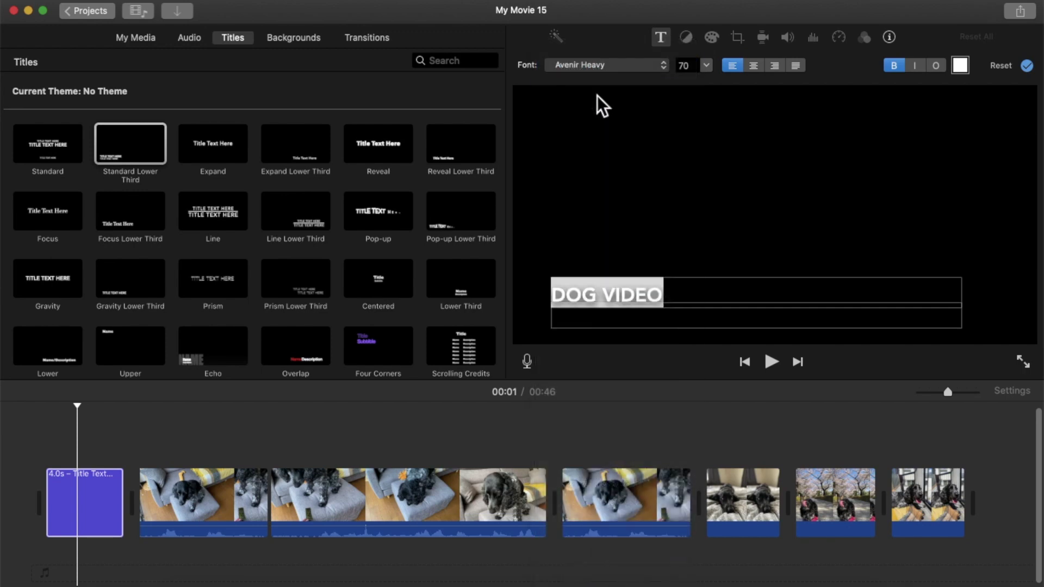
pyautogui.click(707, 66)
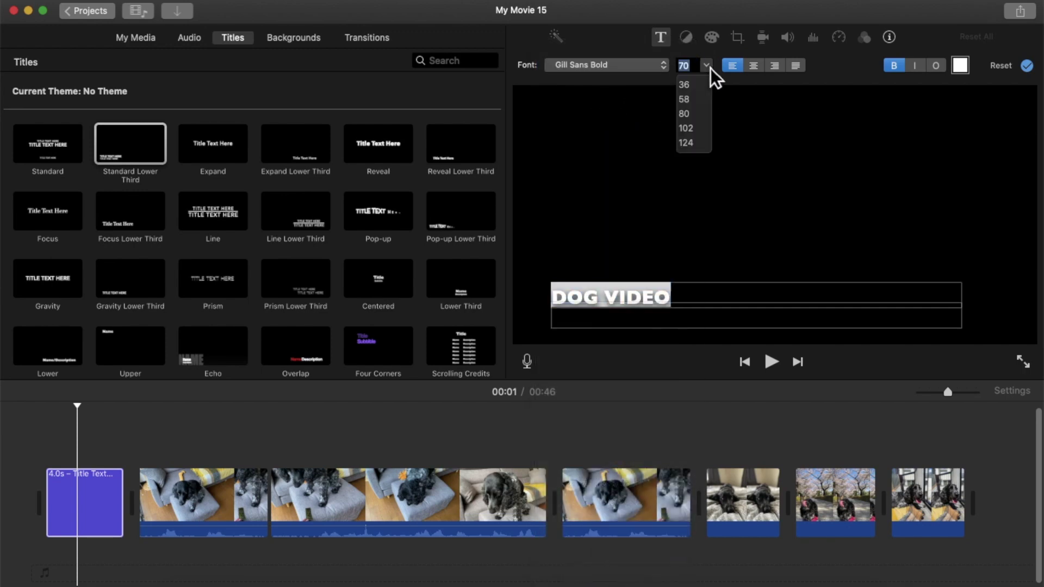
pyautogui.click(690, 129)
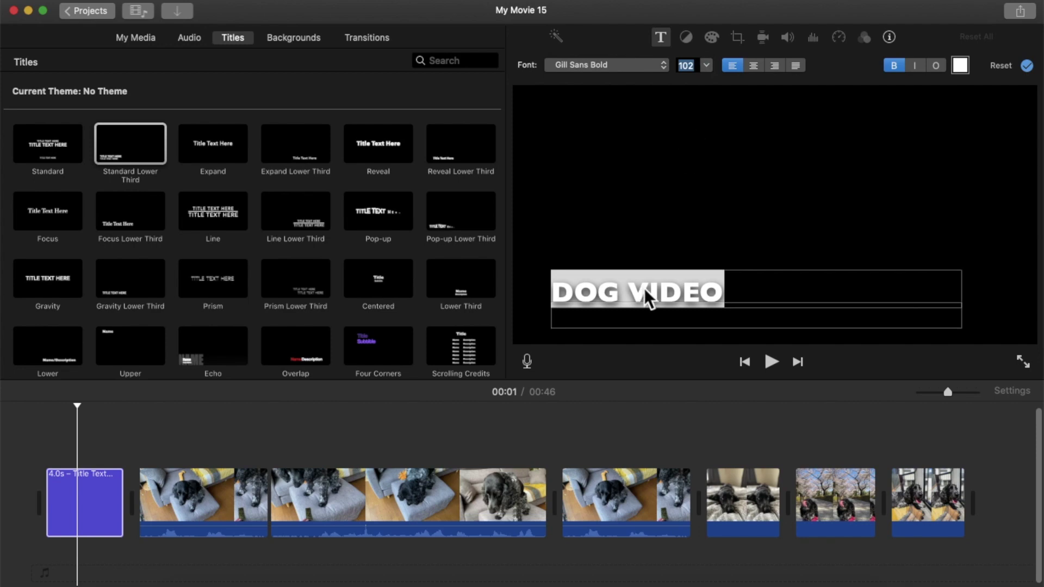
# Justify the title text, make it italic, and colour it Ocean blue
pyautogui.click(759, 63)
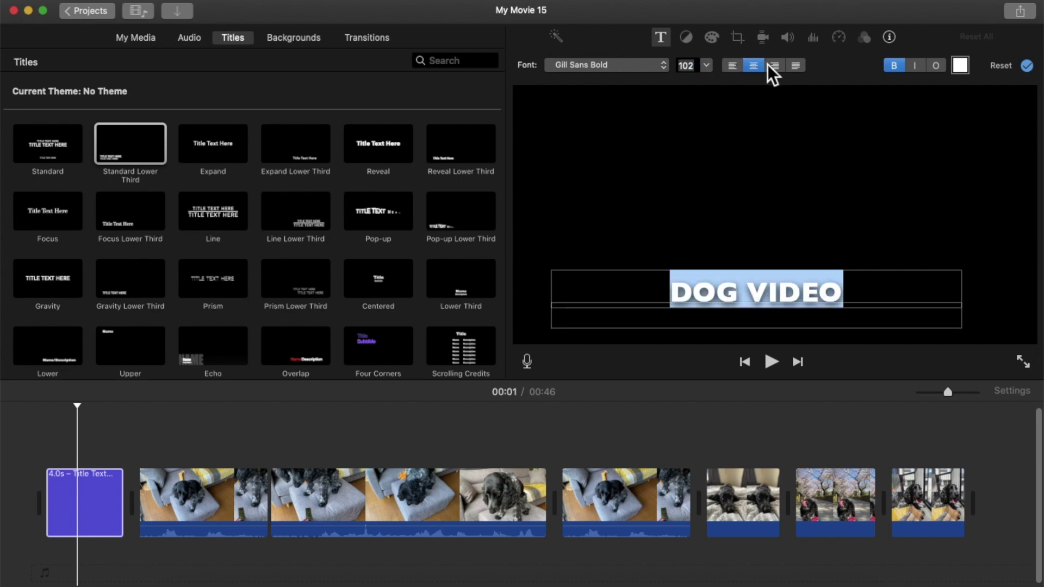
pyautogui.click(774, 66)
pyautogui.click(797, 66)
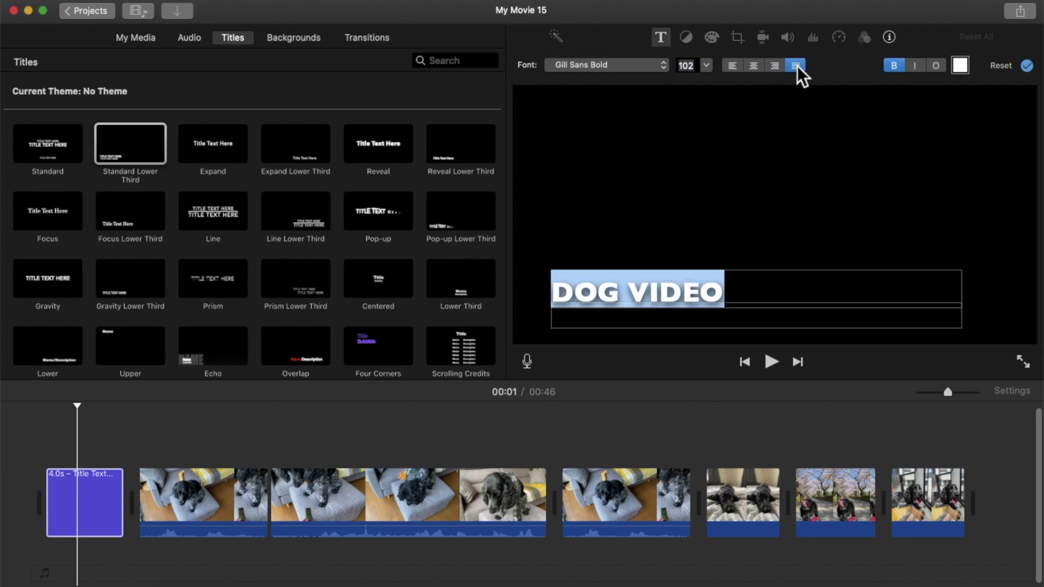
pyautogui.click(918, 66)
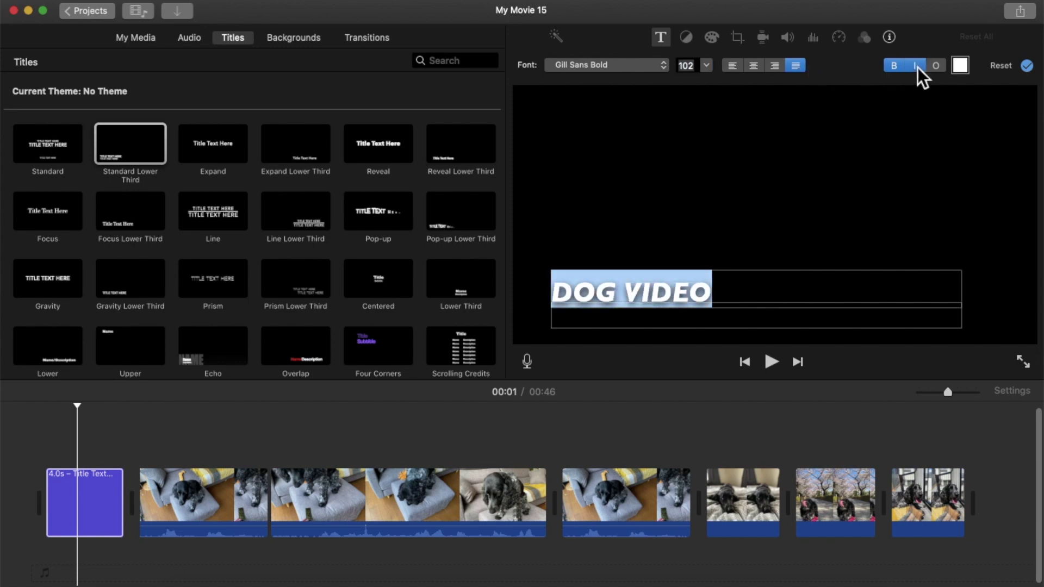
pyautogui.click(960, 66)
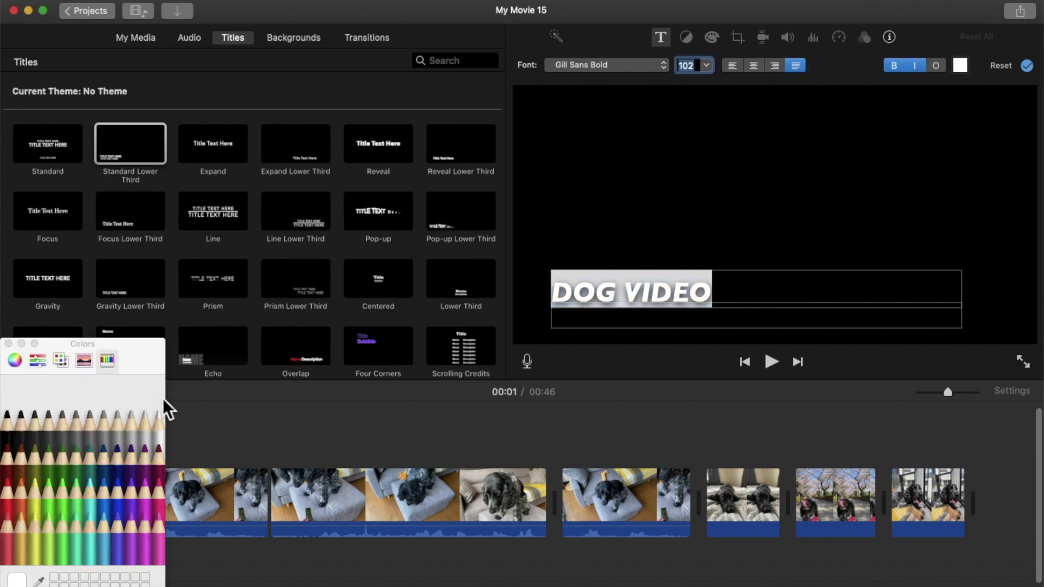
pyautogui.click(110, 462)
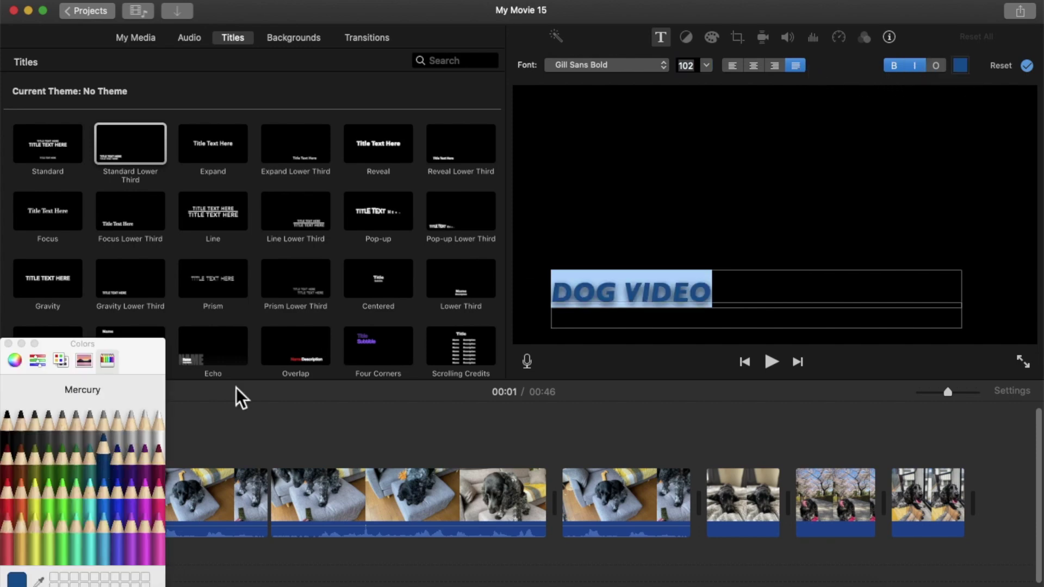
pyautogui.click(9, 343)
pyautogui.click(97, 479)
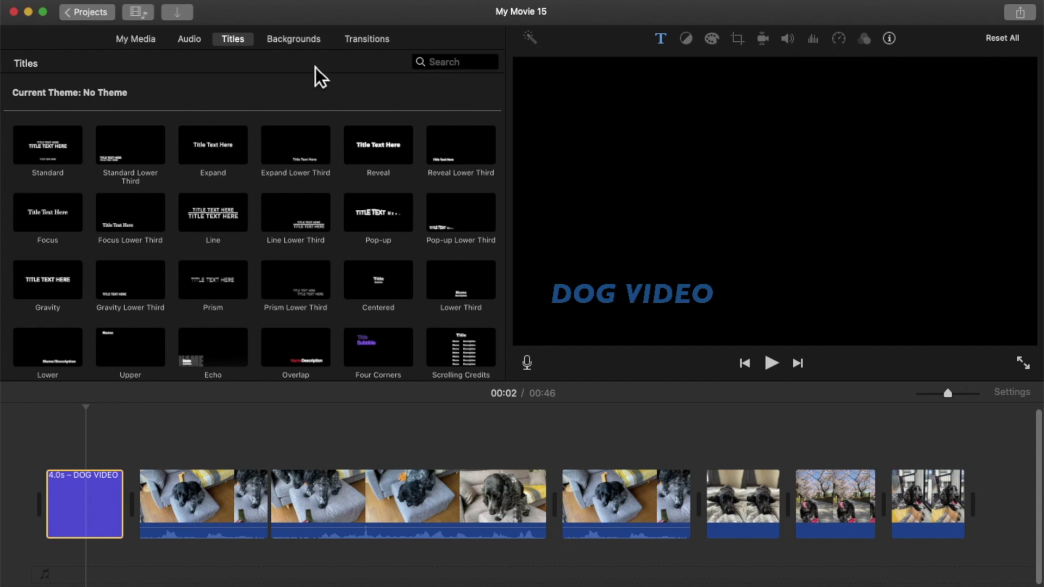
# Add the Pinstripes background at the movie's start and connect the DOG VIDEO title above it
pyautogui.click(303, 40)
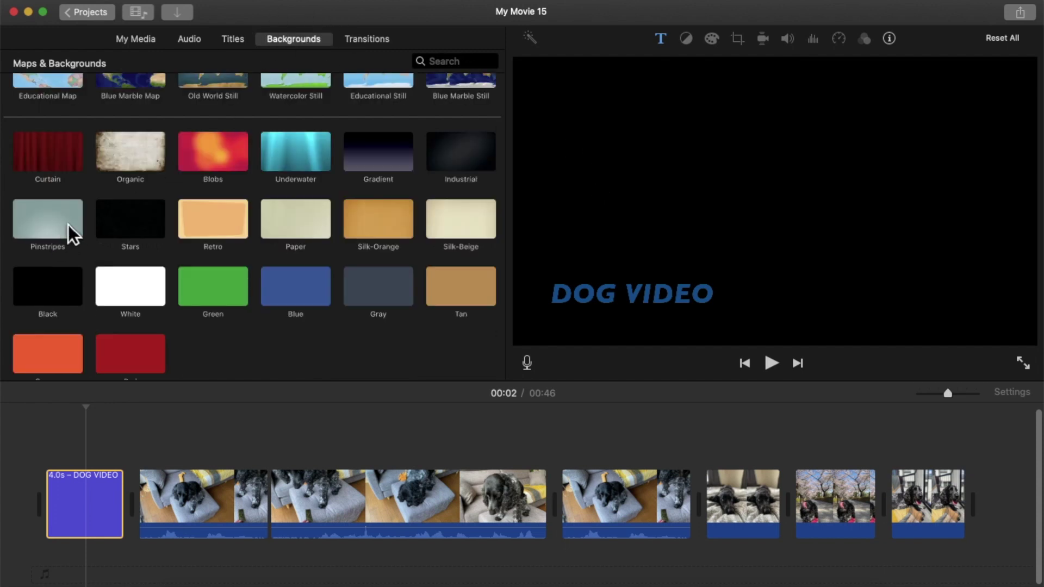
pyautogui.moveTo(68, 225); pyautogui.dragTo(43, 500)
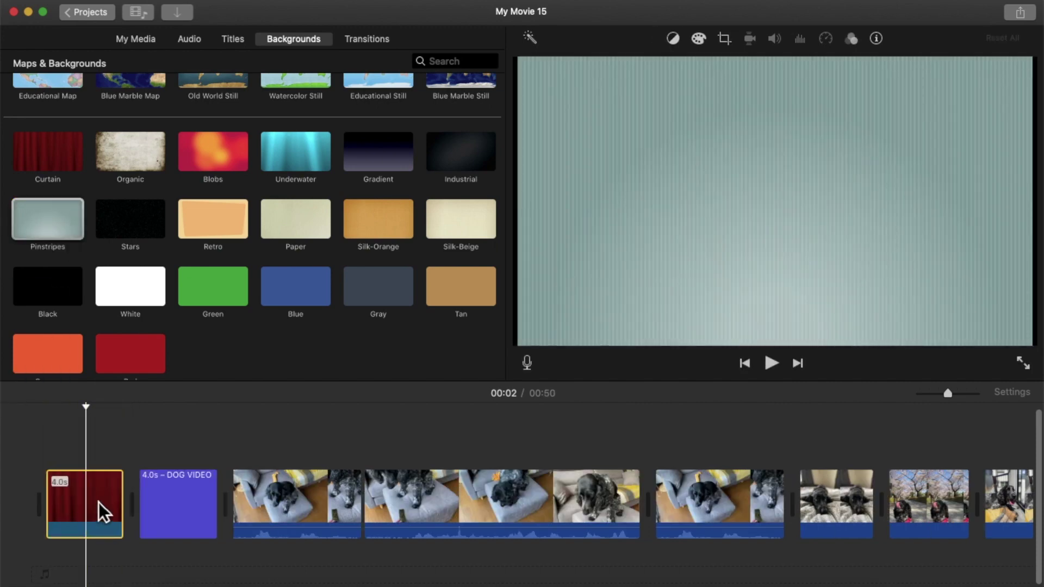
pyautogui.click(171, 494)
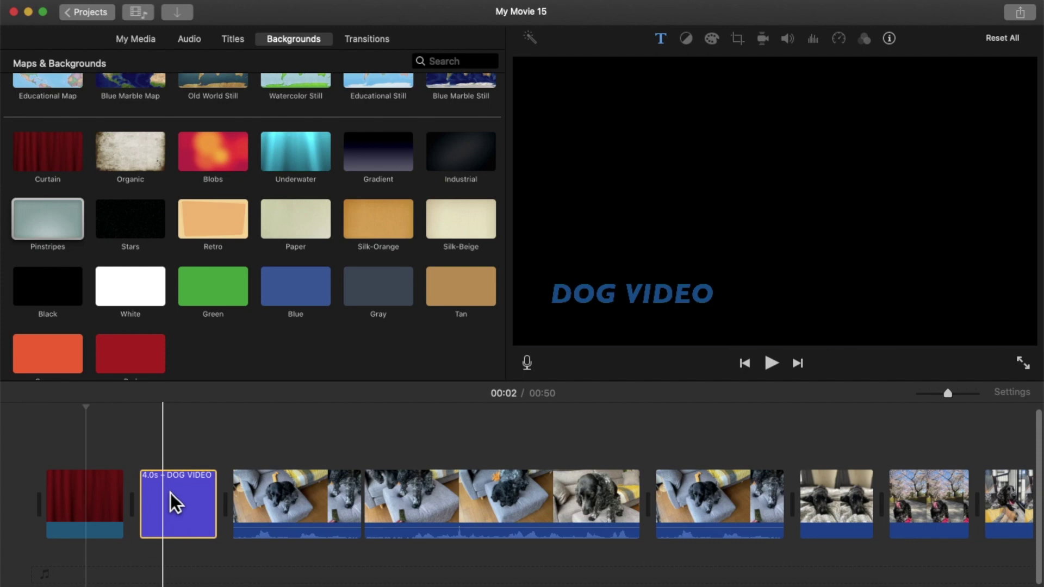
pyautogui.moveTo(170, 493); pyautogui.dragTo(83, 440)
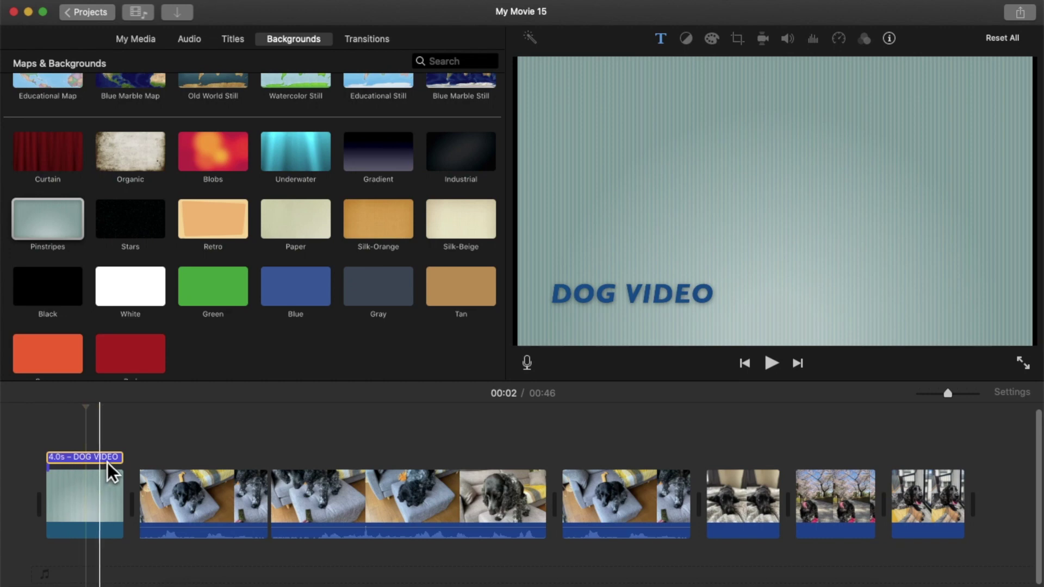
# Play the opening from the start to check the title over the Pinstripes background
pyautogui.click(101, 486)
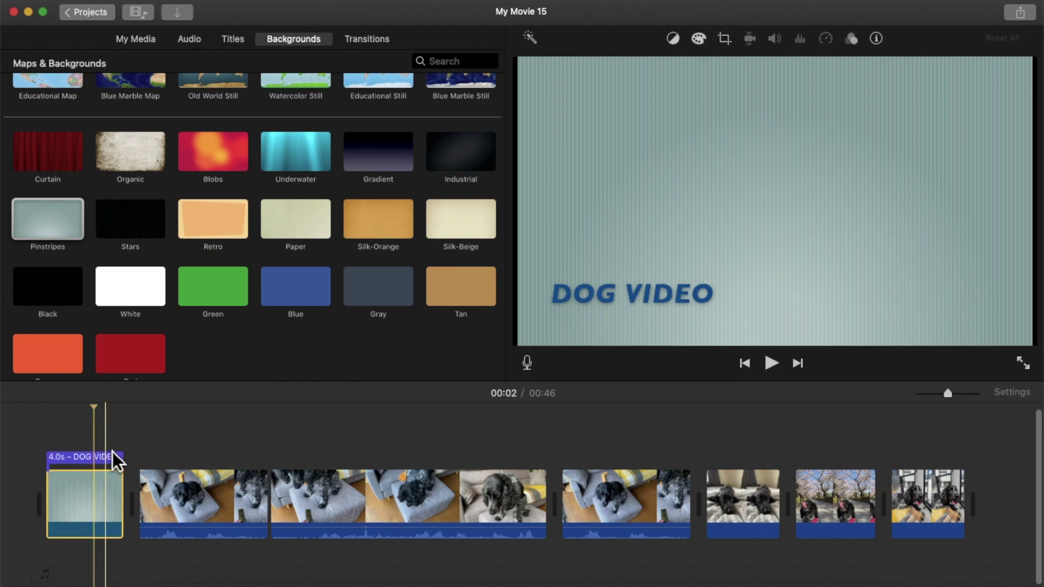
pyautogui.click(68, 421)
pyautogui.press('space')
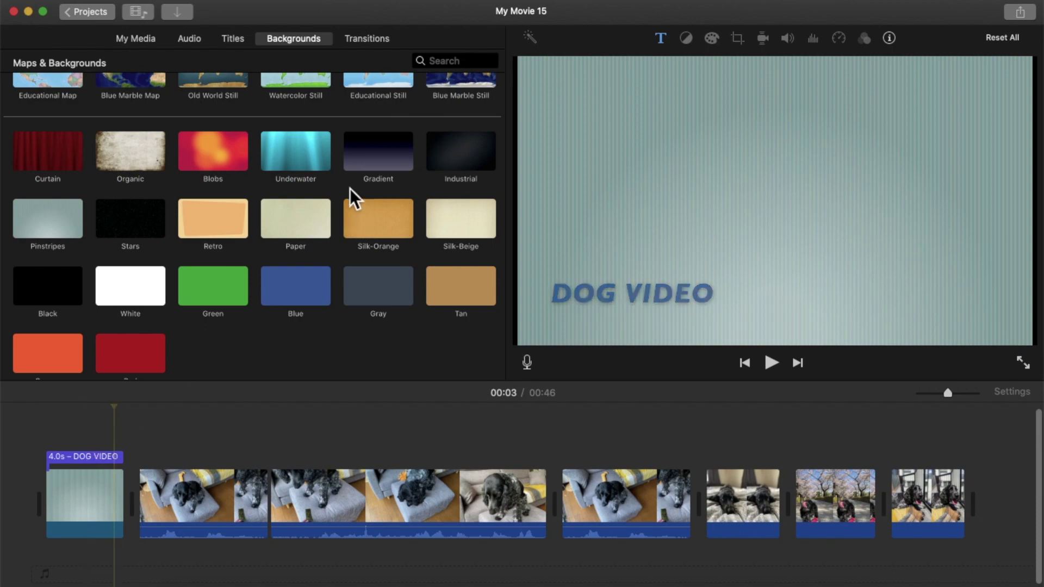
# Insert a Slide Left transition between the second and third dog clips
pyautogui.click(382, 38)
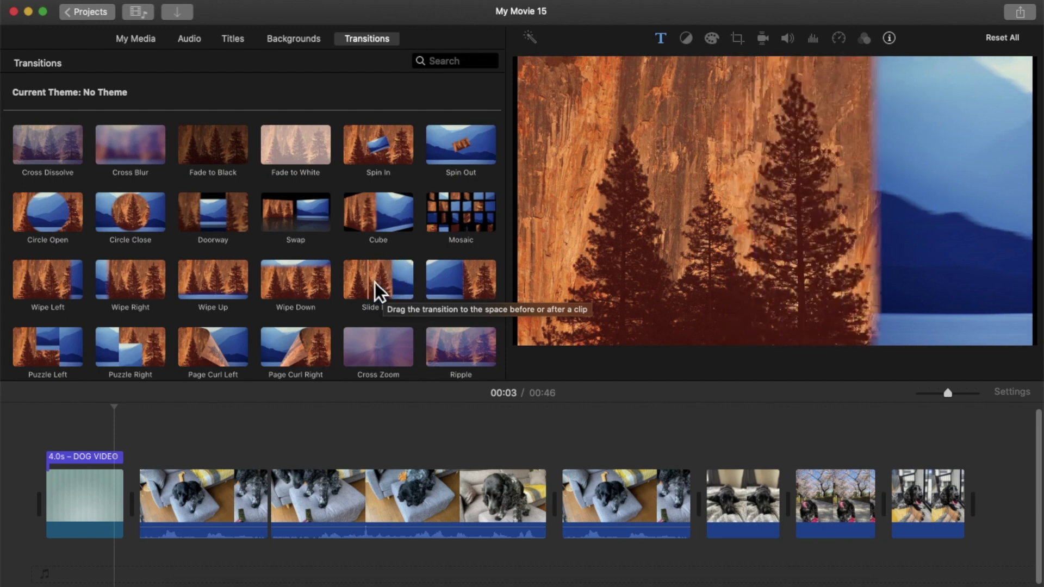
pyautogui.click(374, 282)
pyautogui.moveTo(374, 283); pyautogui.dragTo(552, 507)
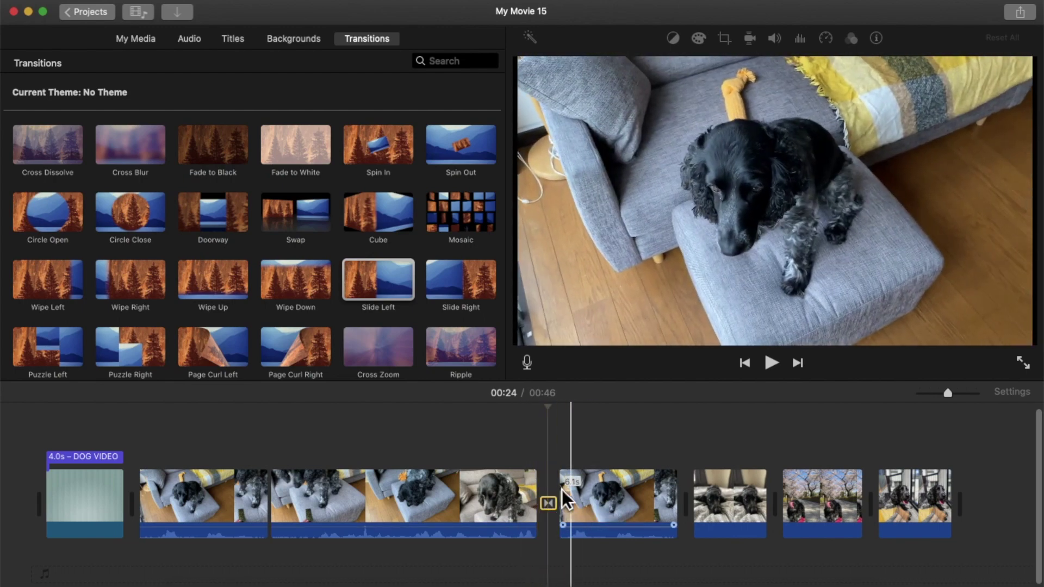
# Preview the Slide Left transition from the footstool clip and bring up its duration settings
pyautogui.click(527, 484)
pyautogui.press('space')
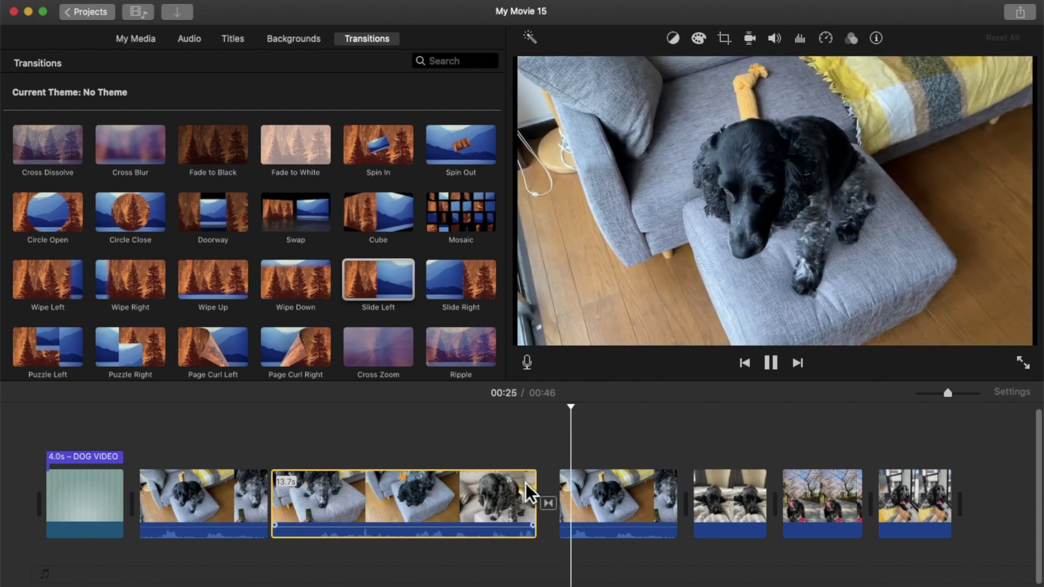
pyautogui.press('space')
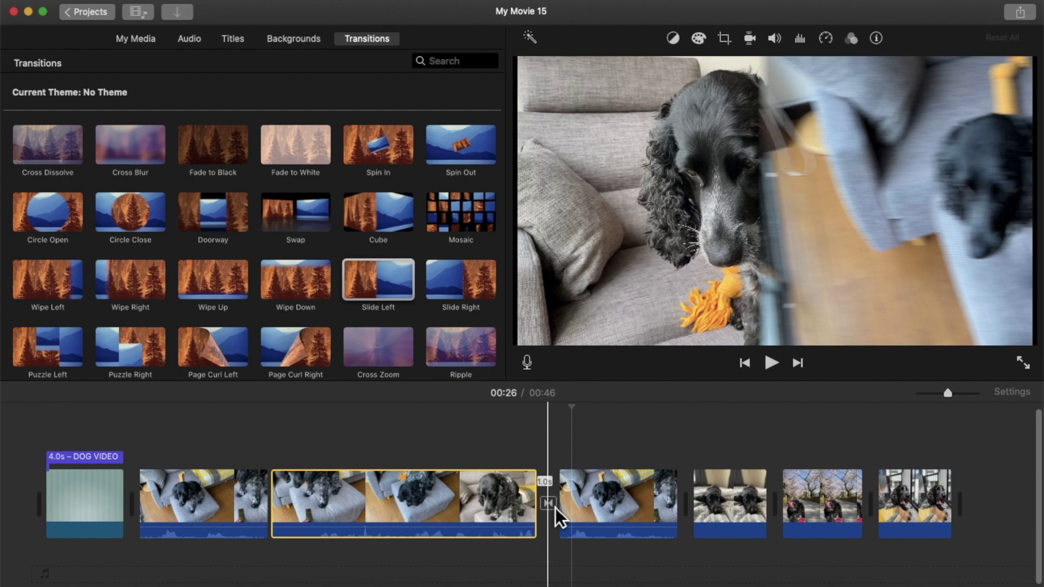
pyautogui.doubleClick(555, 506)
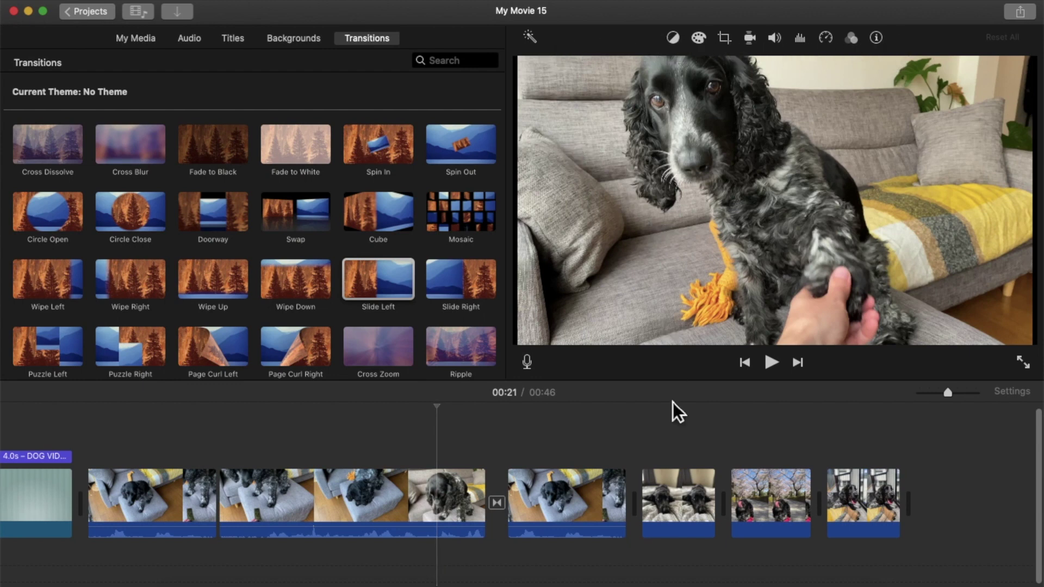
# Drag the white-point handle in the cherry-blossom clip's Color Correction to adjust brightness
pyautogui.click(768, 499)
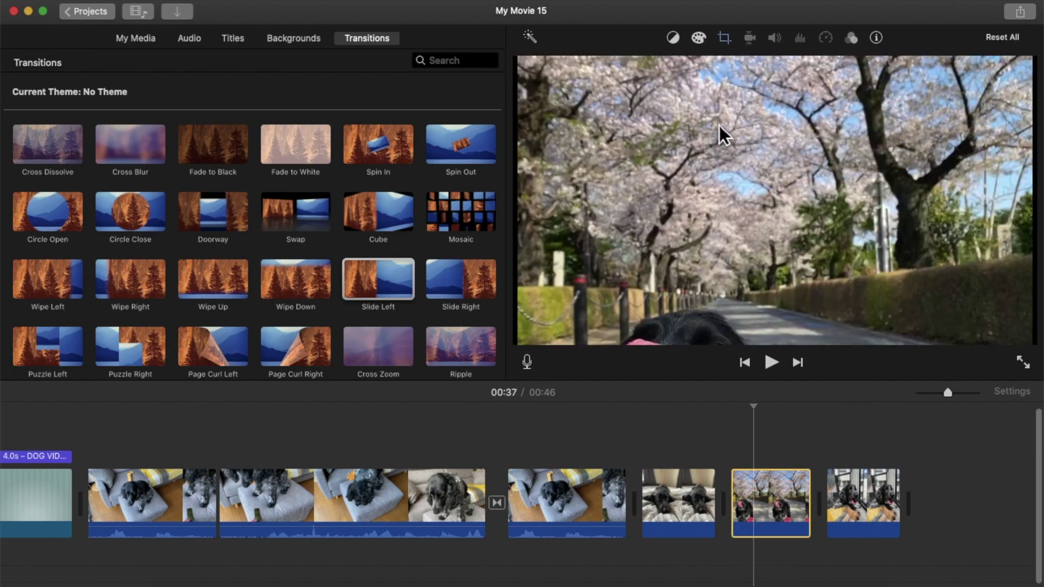
pyautogui.click(679, 45)
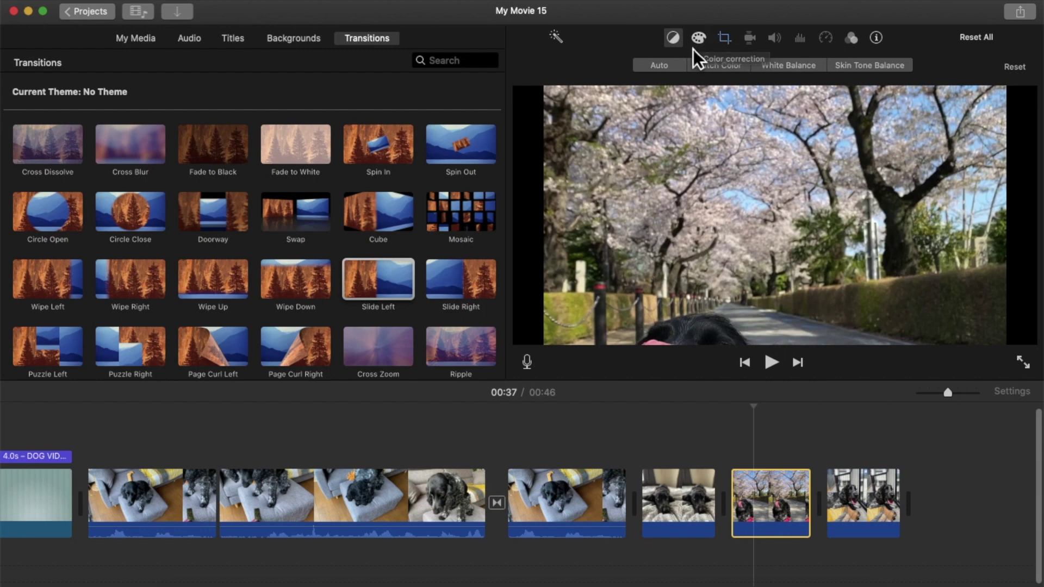
pyautogui.click(708, 47)
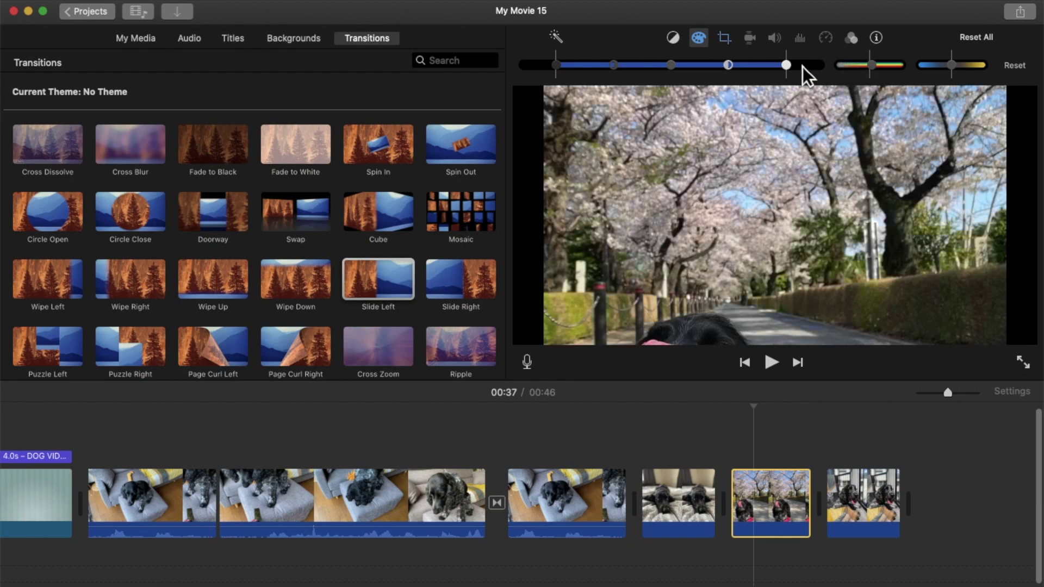
pyautogui.moveTo(792, 69)
pyautogui.mouseDown()
pyautogui.moveTo(734, 76)
pyautogui.moveTo(796, 75)
pyautogui.mouseUp()
# Bring up the crop settings and preview the cherry-blossom clip, returning to 00:38
pyautogui.click(733, 41)
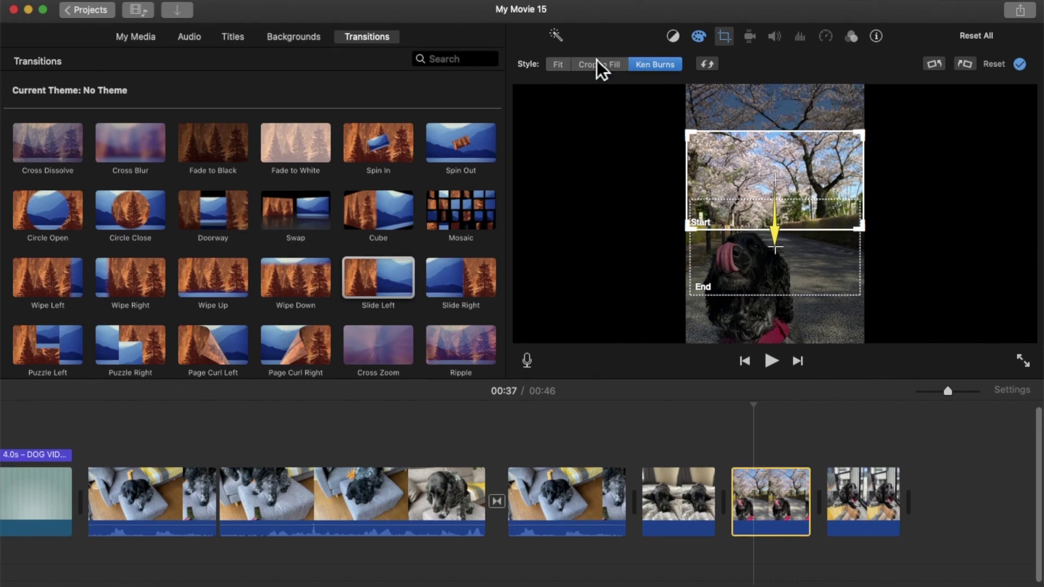
pyautogui.click(728, 451)
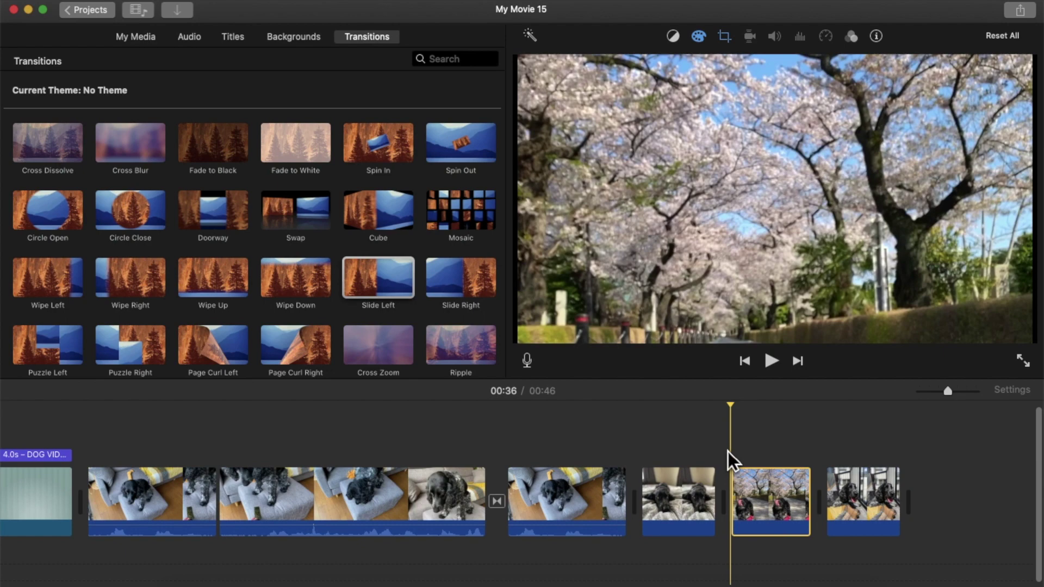
pyautogui.press('space')
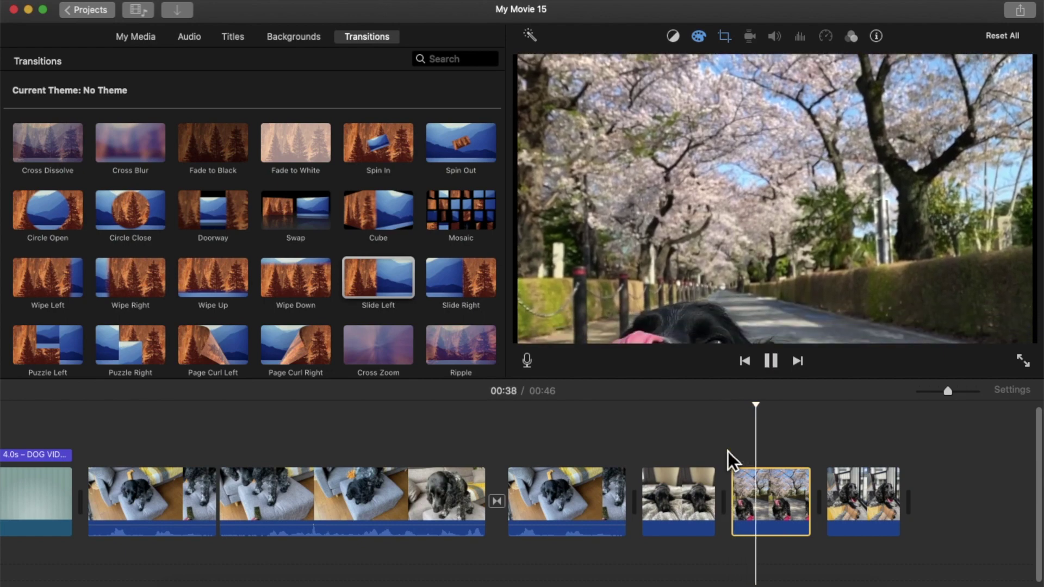
pyautogui.press('space')
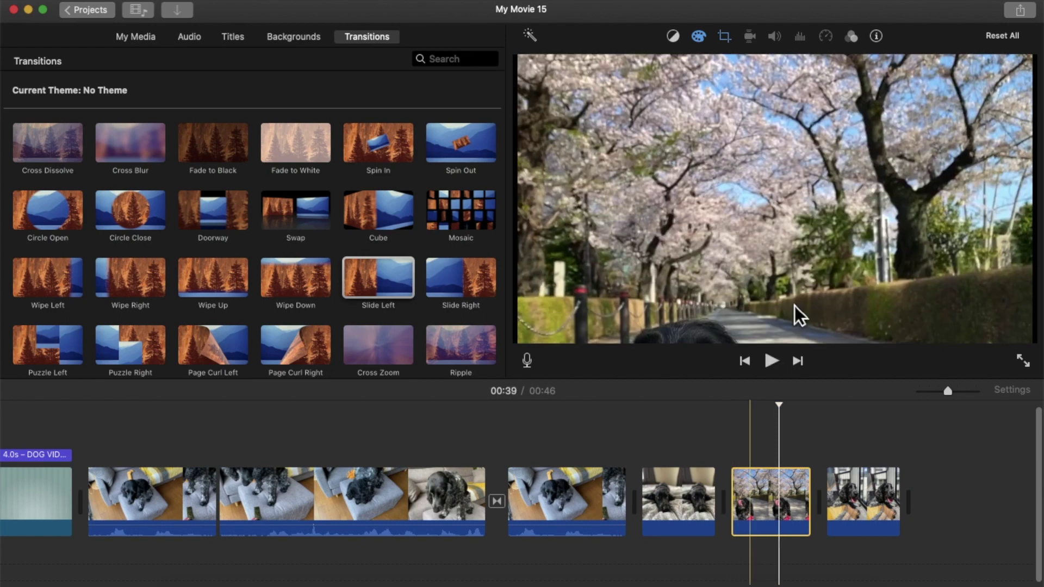
pyautogui.click(765, 462)
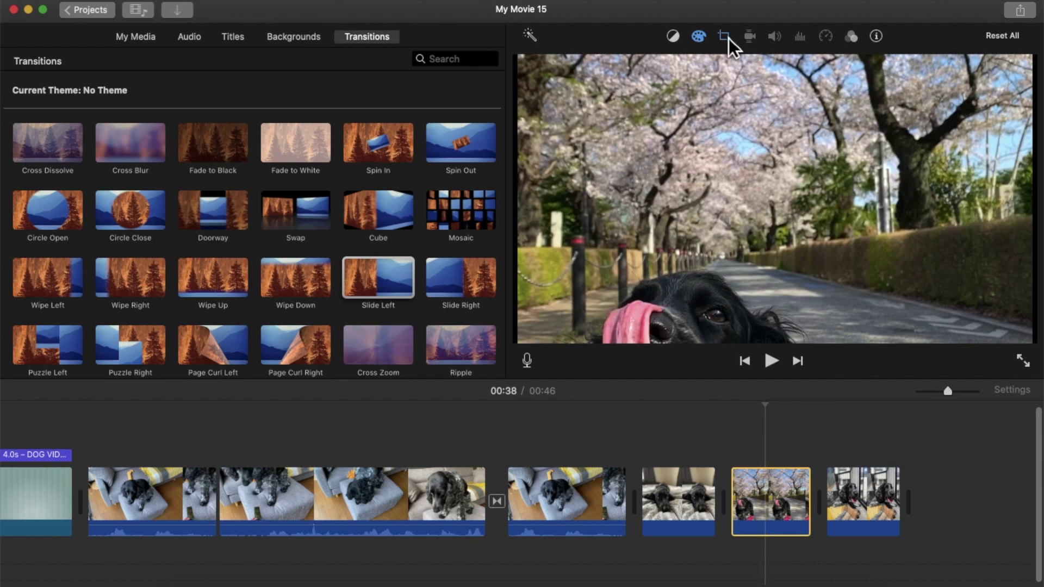
# Lower the Ken Burns start and end frames toward the dog
pyautogui.click(725, 37)
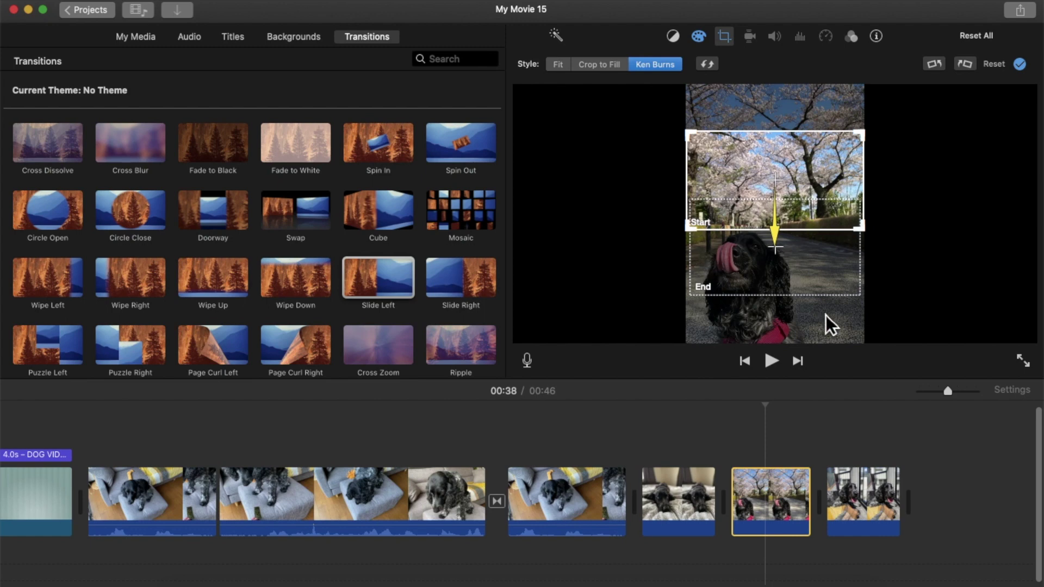
pyautogui.moveTo(828, 181); pyautogui.dragTo(827, 223)
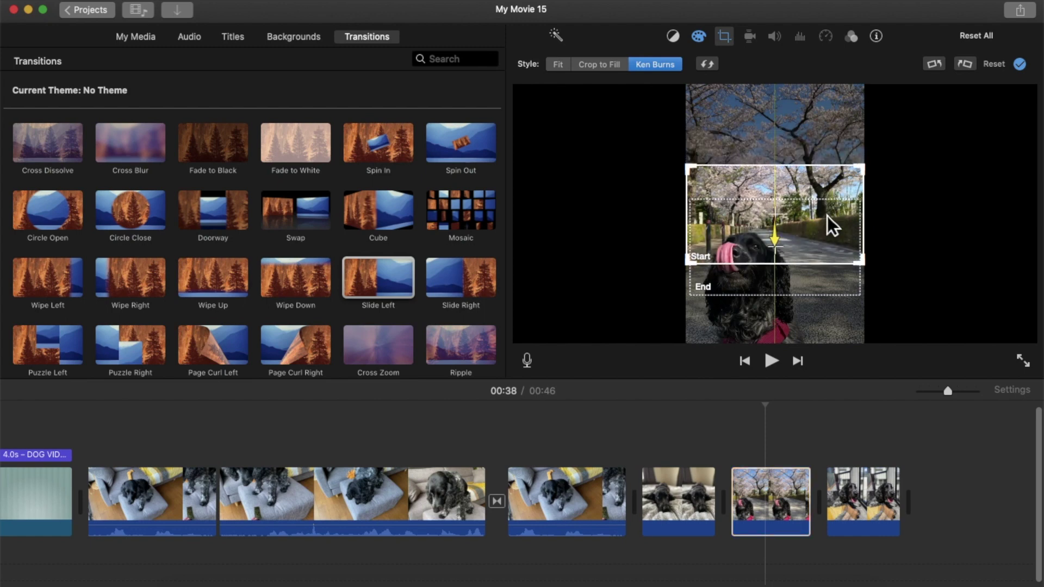
pyautogui.click(827, 289)
pyautogui.moveTo(826, 287); pyautogui.dragTo(821, 311)
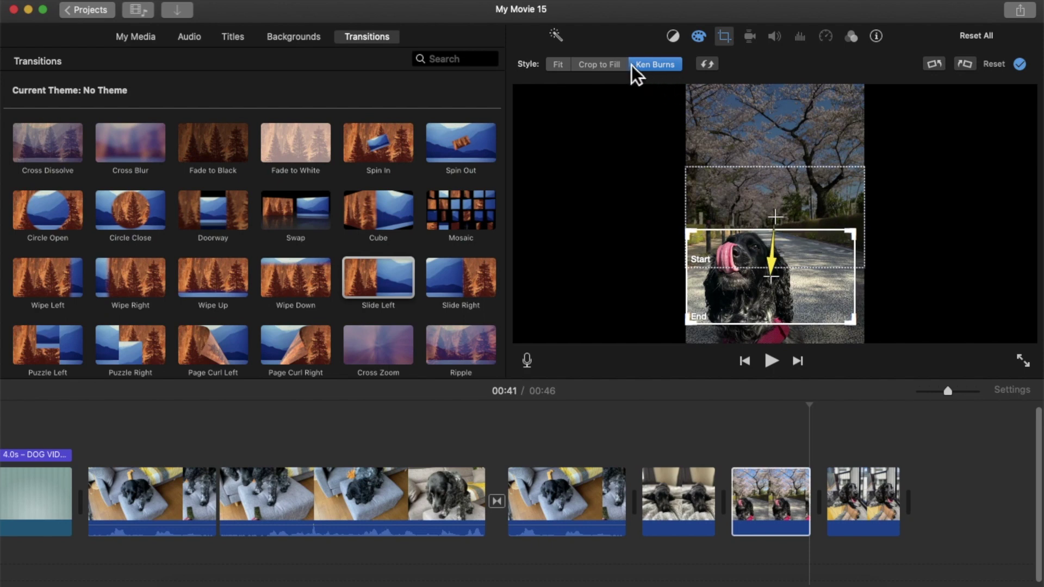
# Switch from Fit to Crop to Fill, frame the dog licking its nose, and play it back
pyautogui.click(571, 67)
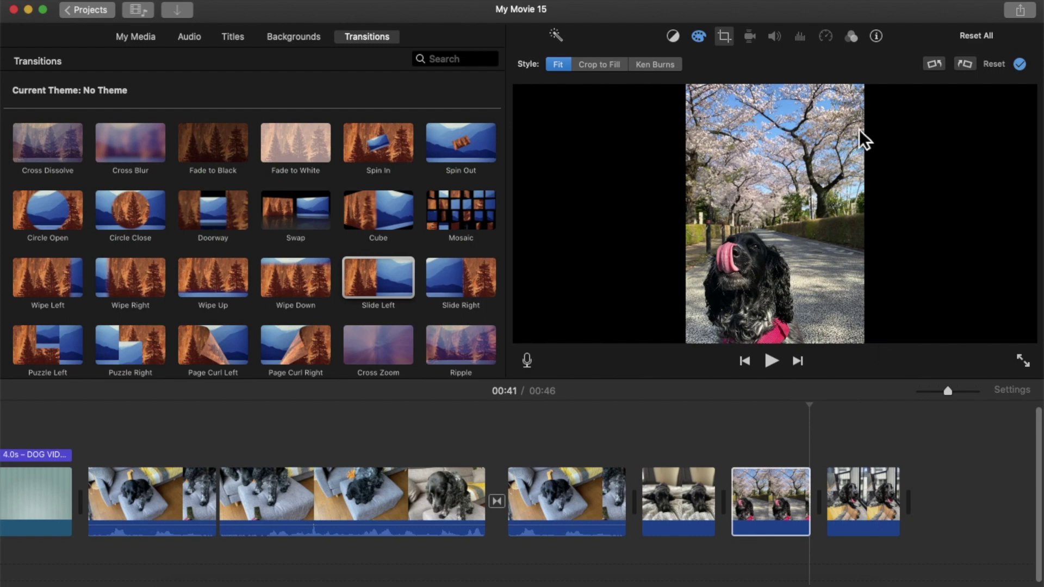
pyautogui.click(610, 66)
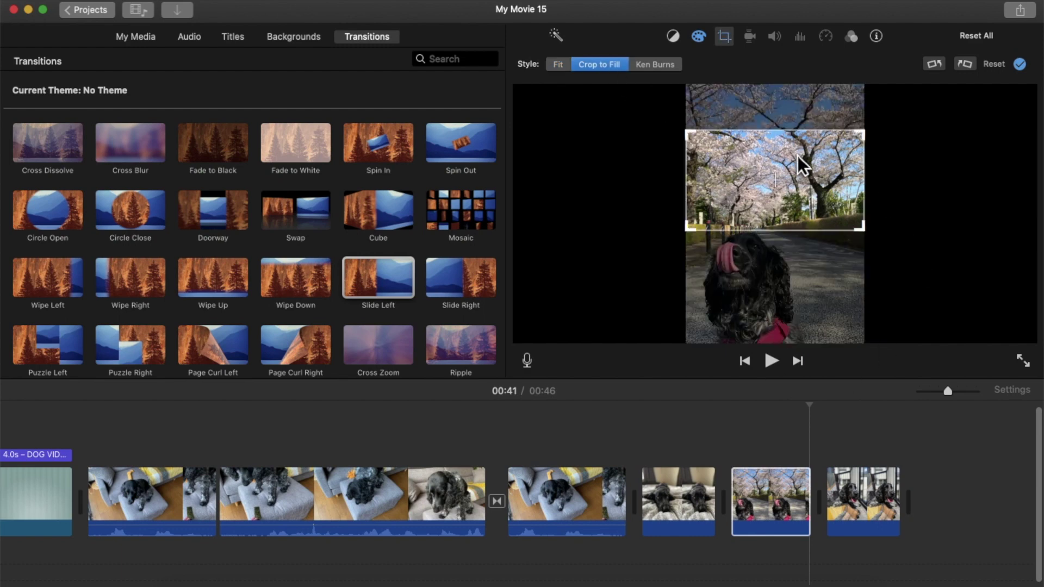
pyautogui.moveTo(798, 156); pyautogui.dragTo(796, 239)
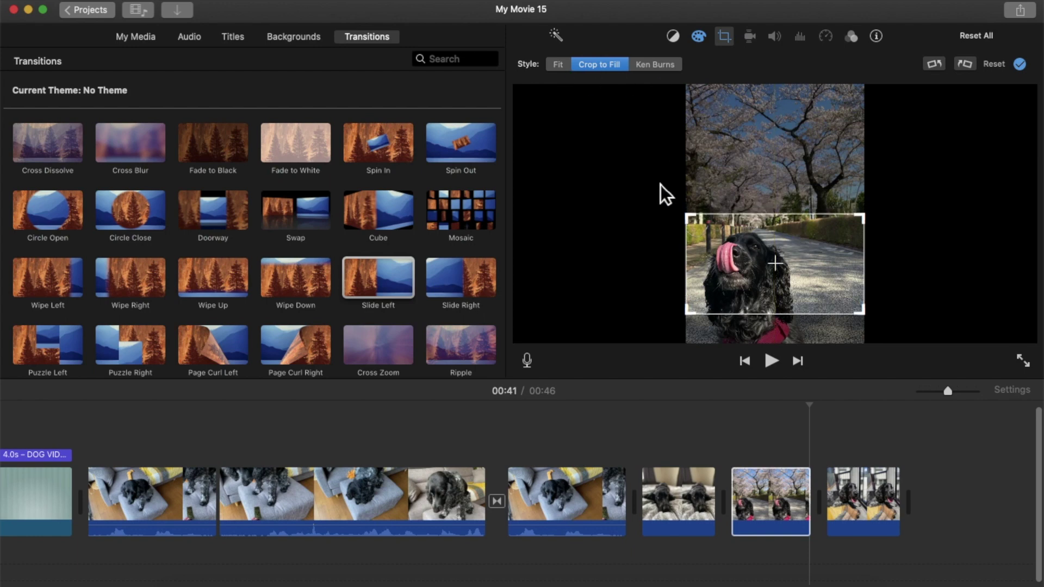
pyautogui.click(744, 431)
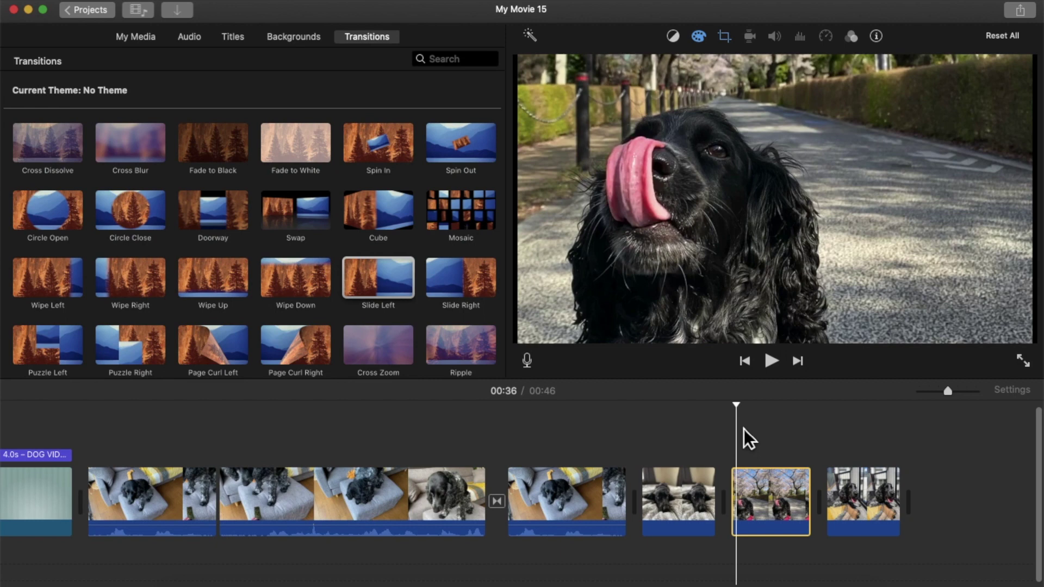
pyautogui.press('space')
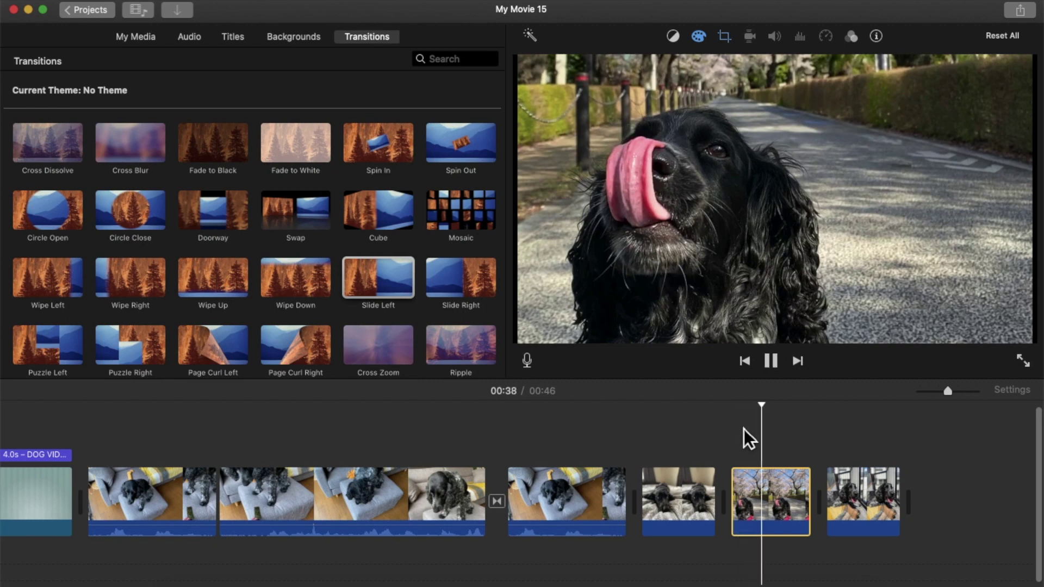
pyautogui.press('space')
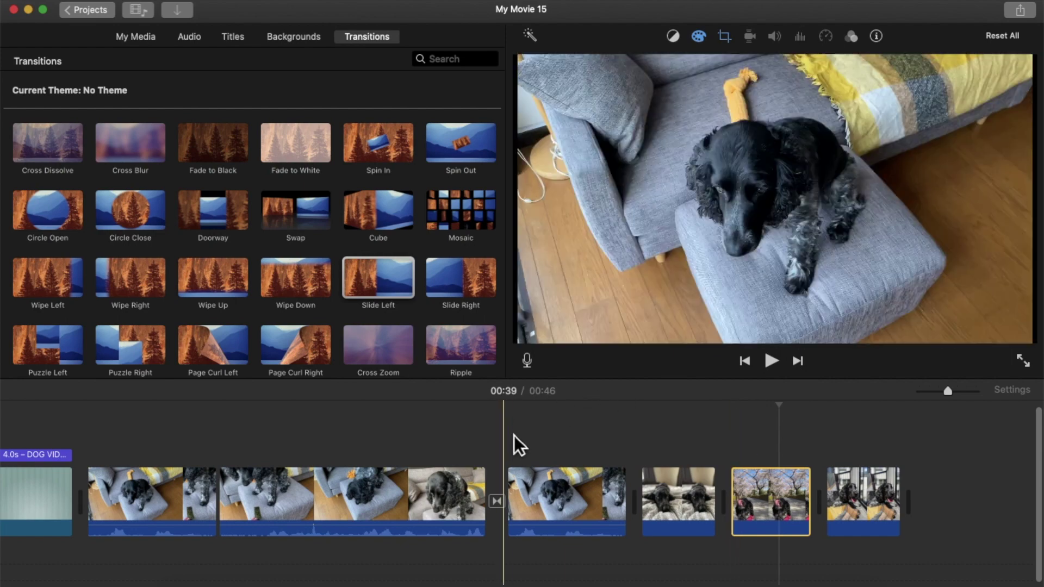
# Turn on Stabilize Shaky Video for the footstool clip at 00:27
pyautogui.click(539, 457)
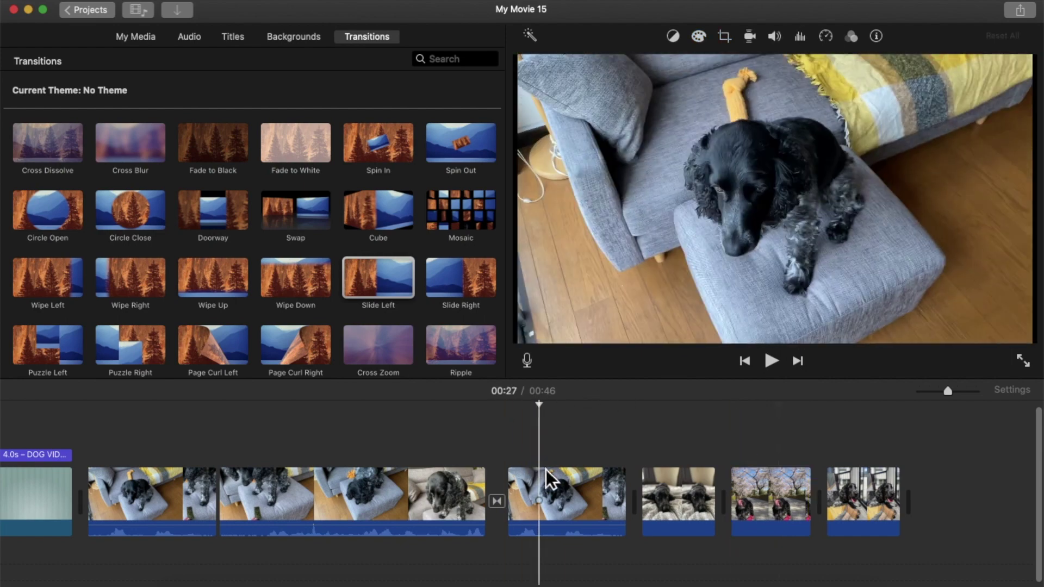
pyautogui.click(750, 36)
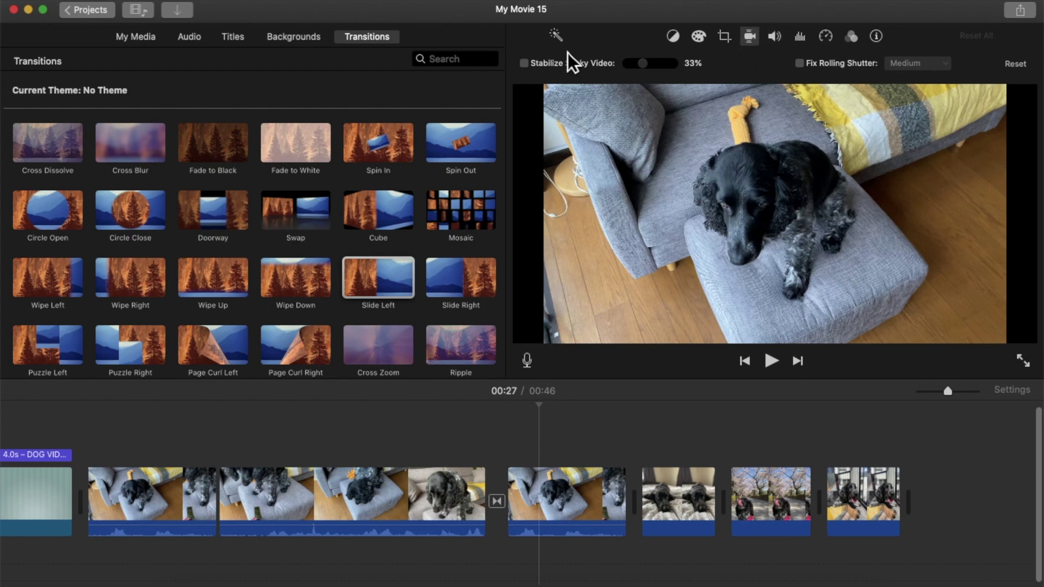
pyautogui.click(529, 68)
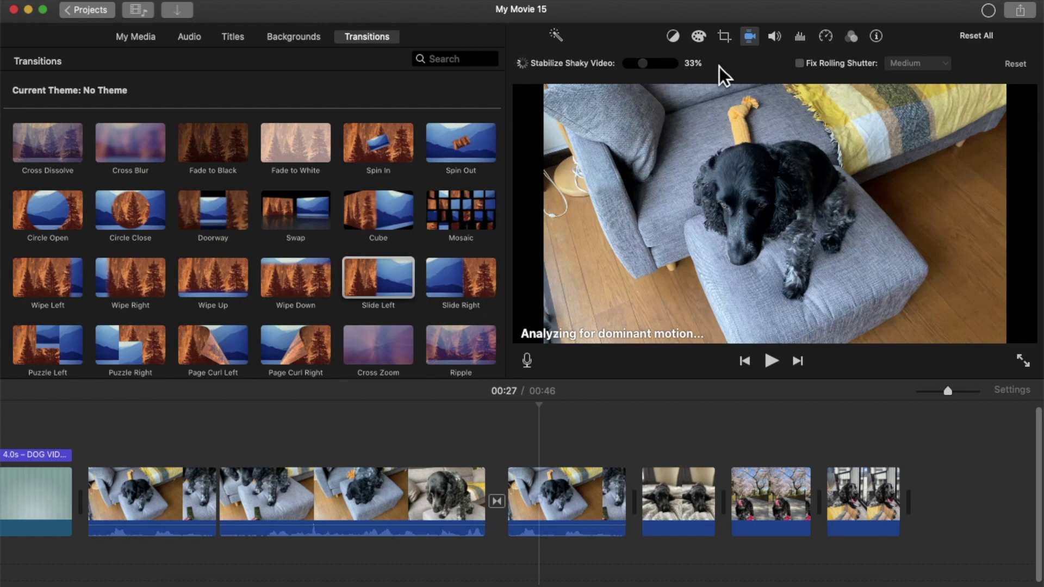
# Check the volume settings and keep background noise reduction switched on at 30%
pyautogui.click(782, 41)
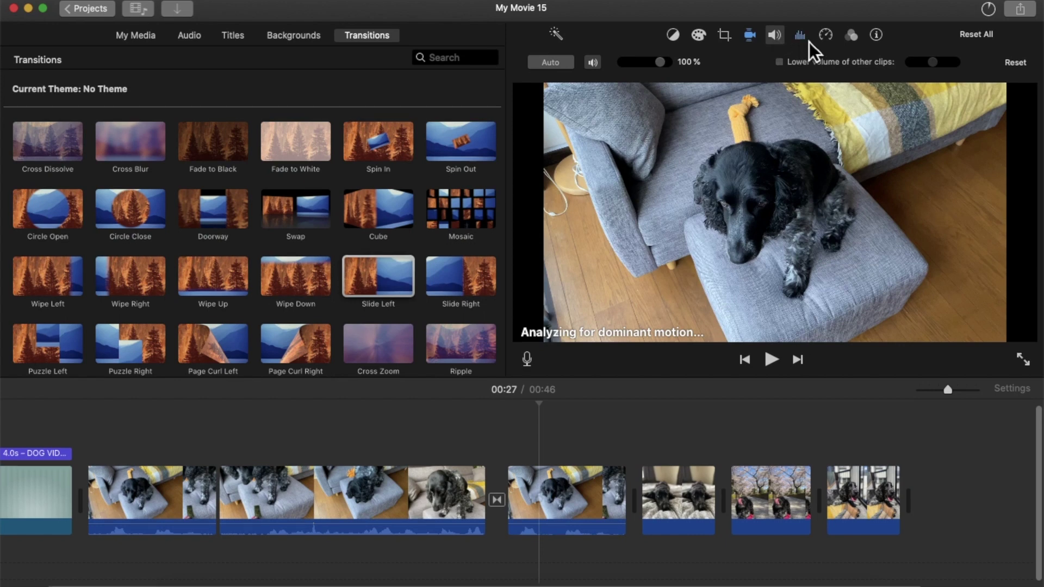
pyautogui.click(801, 36)
pyautogui.click(533, 65)
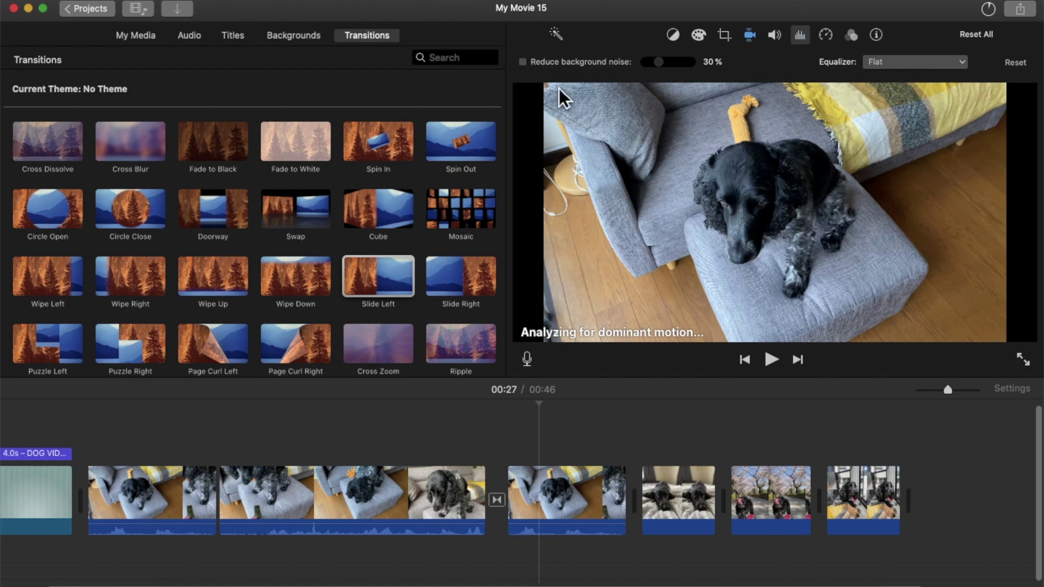
pyautogui.click(532, 68)
pyautogui.click(833, 42)
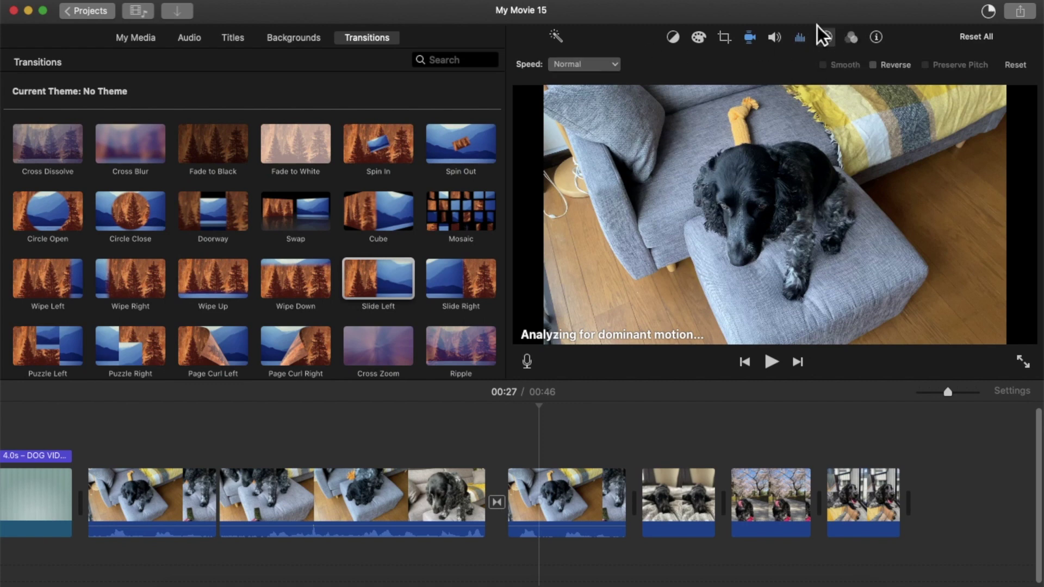
# Keep the footstool clip's speed at Normal and browse the available clip filters
pyautogui.click(580, 68)
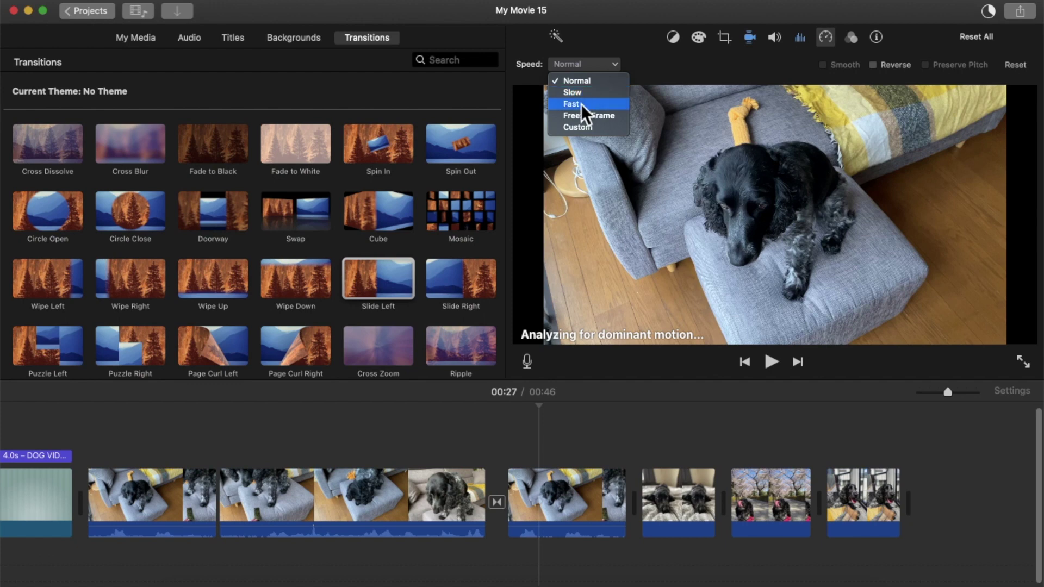
pyautogui.click(614, 65)
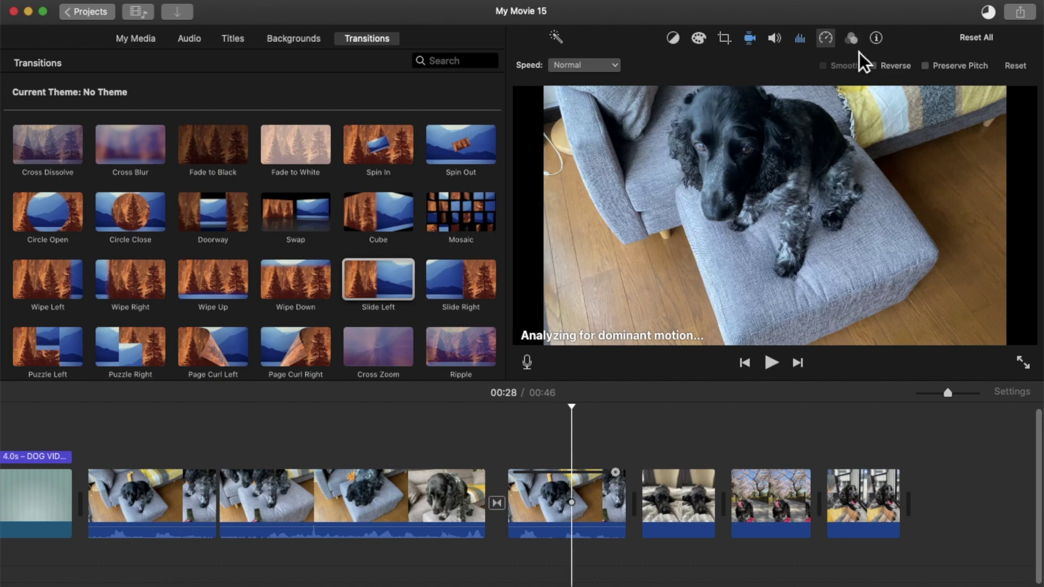
pyautogui.click(853, 39)
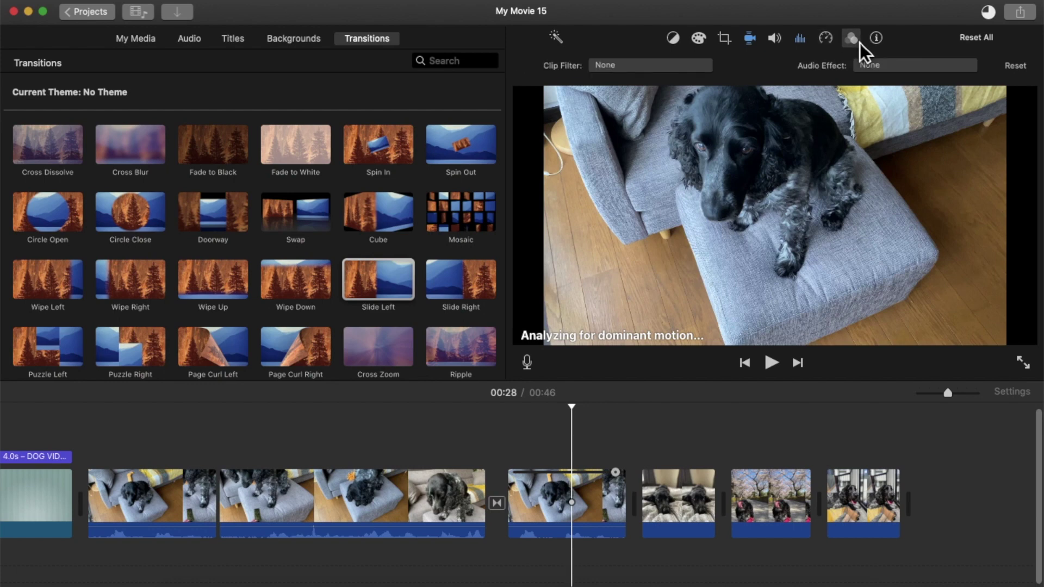
pyautogui.click(650, 71)
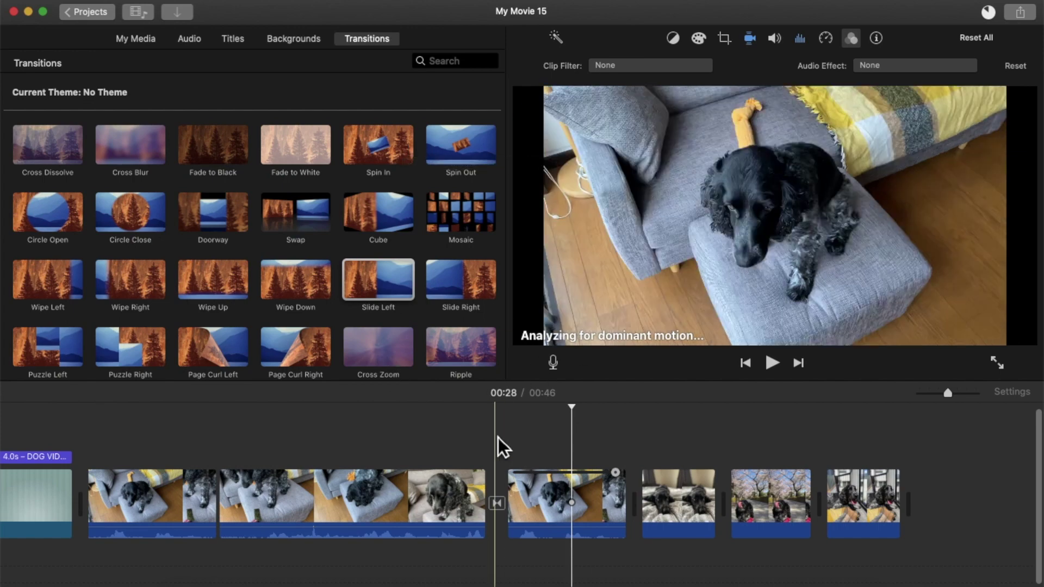
pyautogui.hscroll(-1, 499, 439)
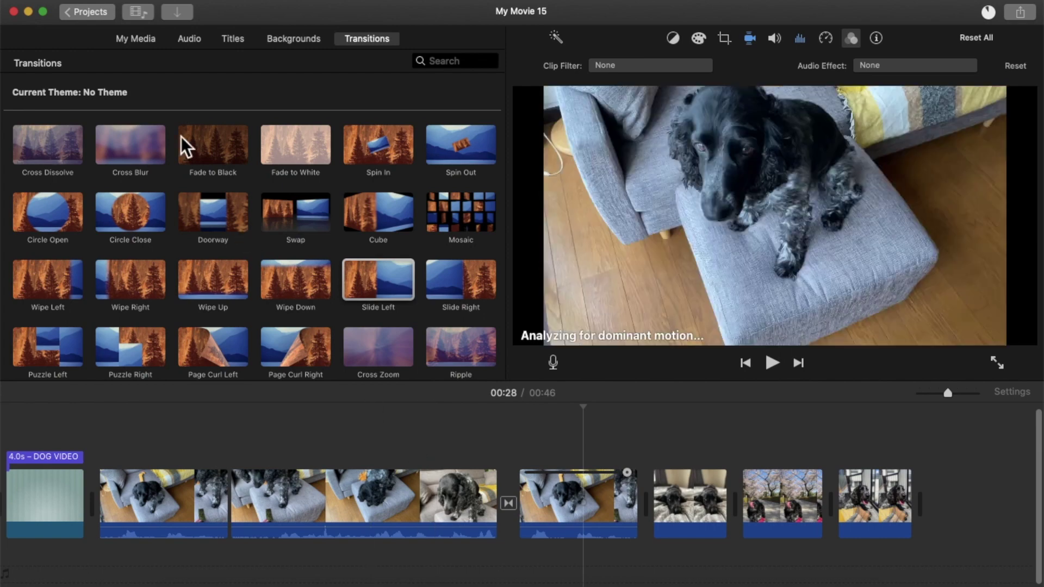
pyautogui.click(101, 1)
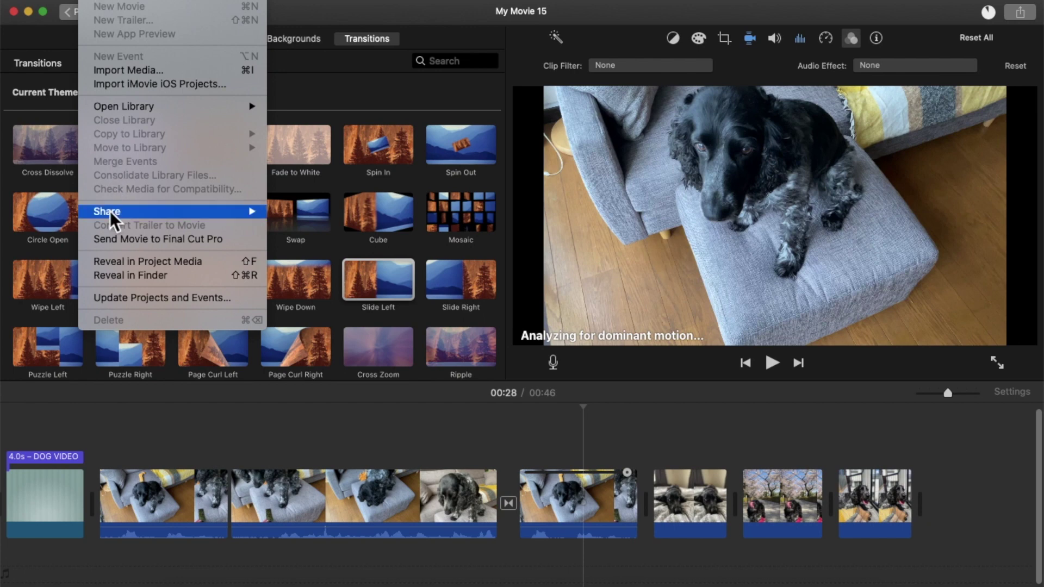
pyautogui.moveTo(112, 212)
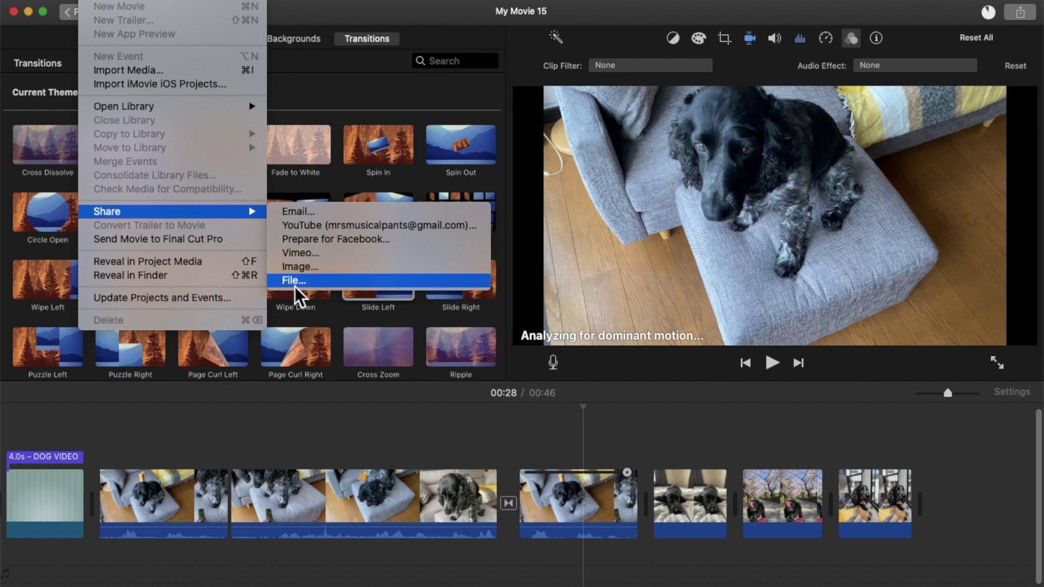
pyautogui.click(615, 424)
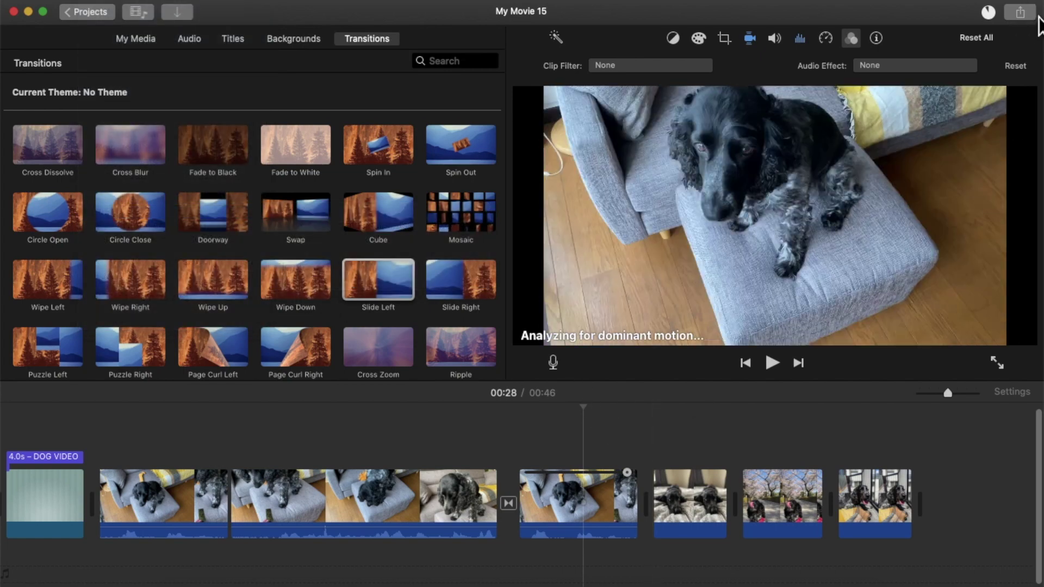
pyautogui.click(1024, 13)
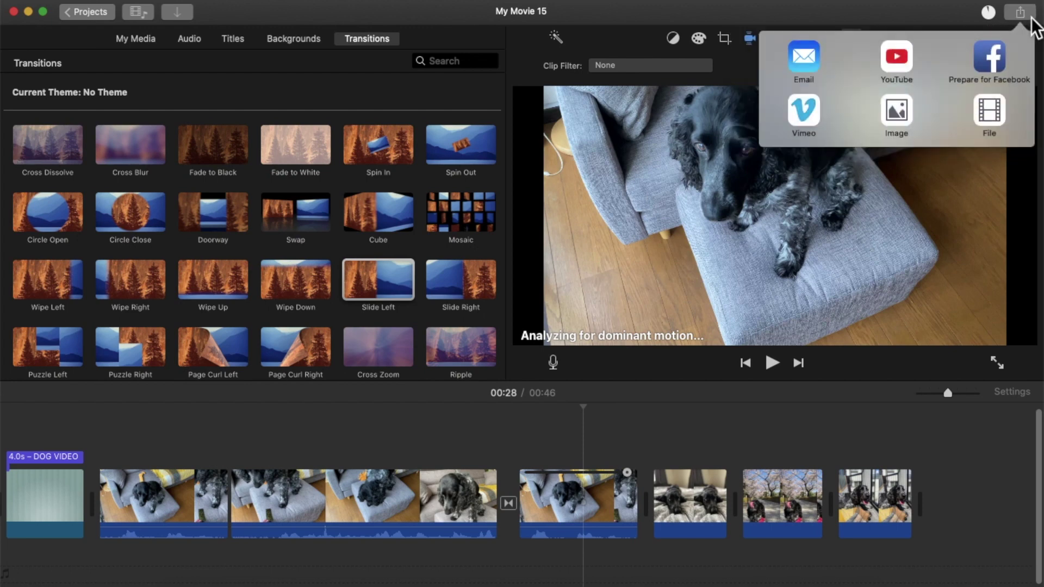
pyautogui.click(991, 117)
pyautogui.moveTo(659, 143); pyautogui.dragTo(465, 143)
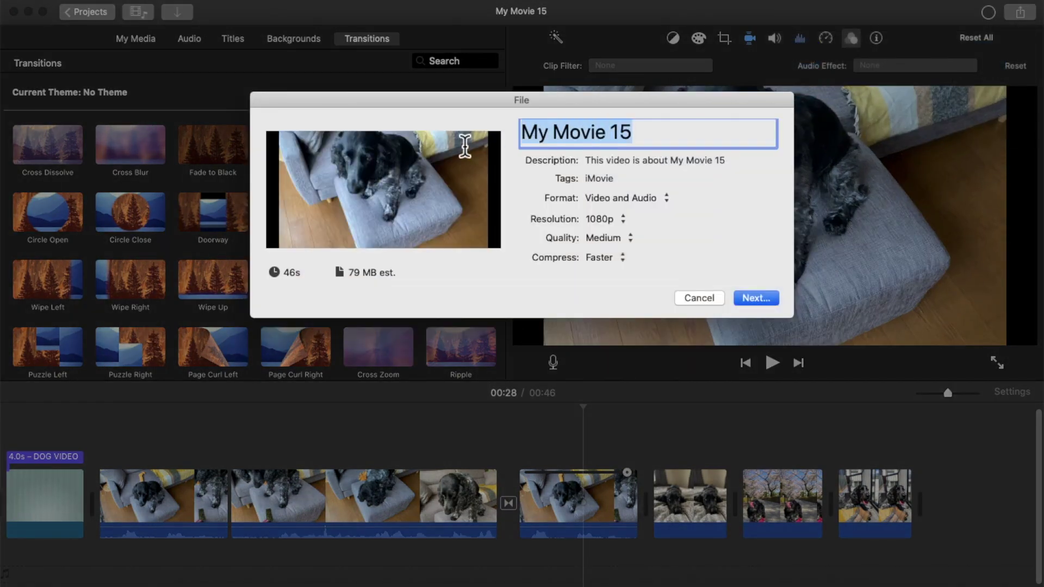
pyautogui.write('Dog o')
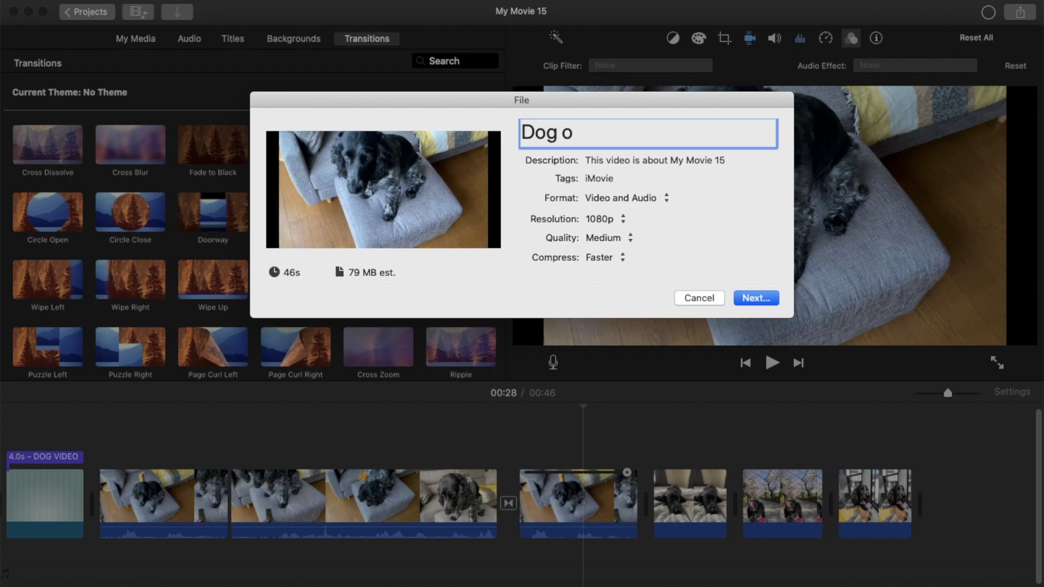
pyautogui.press('BackSpace')
pyautogui.write('movie')
pyautogui.click(737, 298)
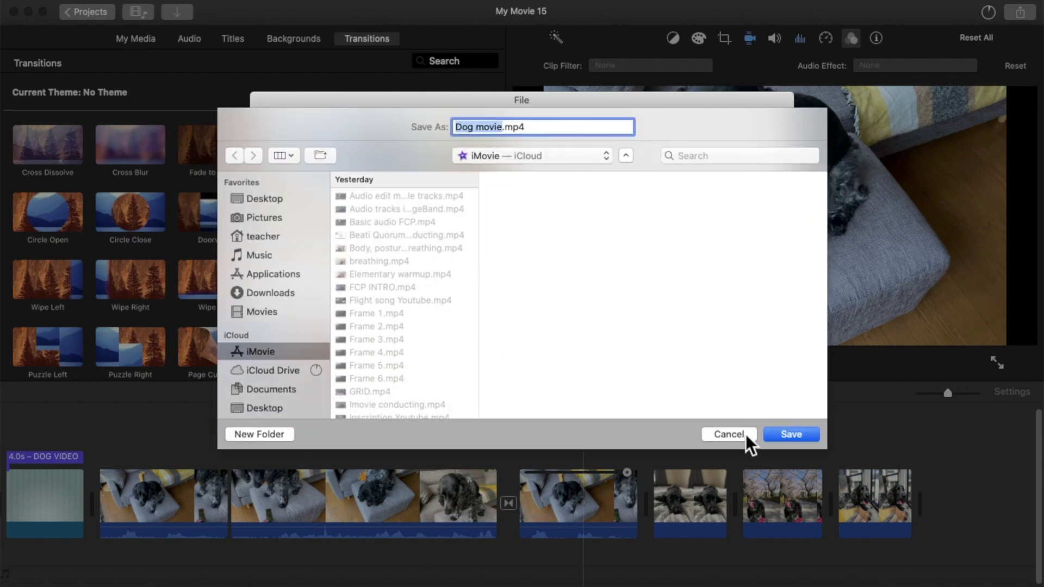
pyautogui.click(745, 434)
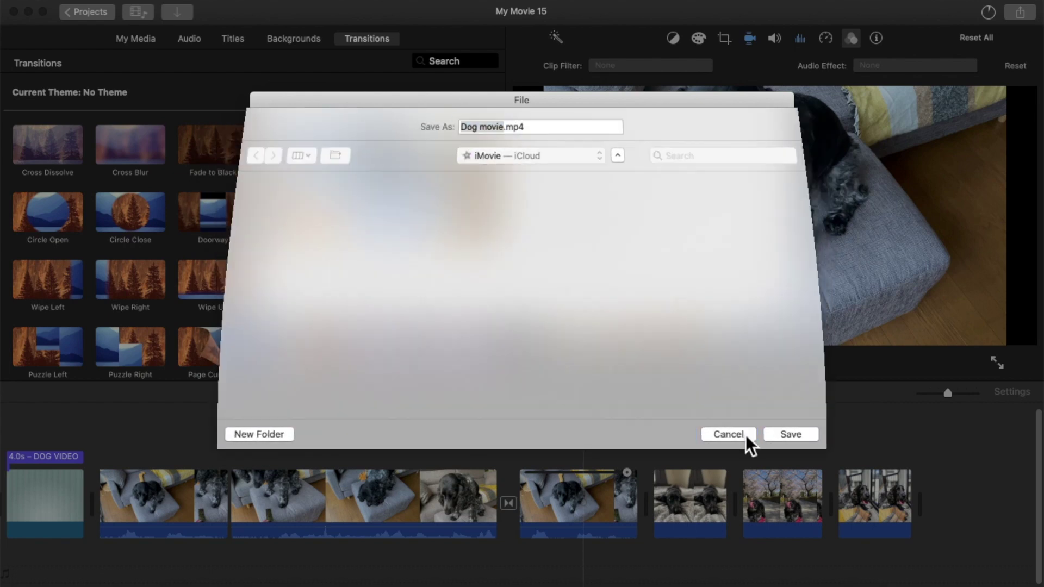
pyautogui.click(710, 297)
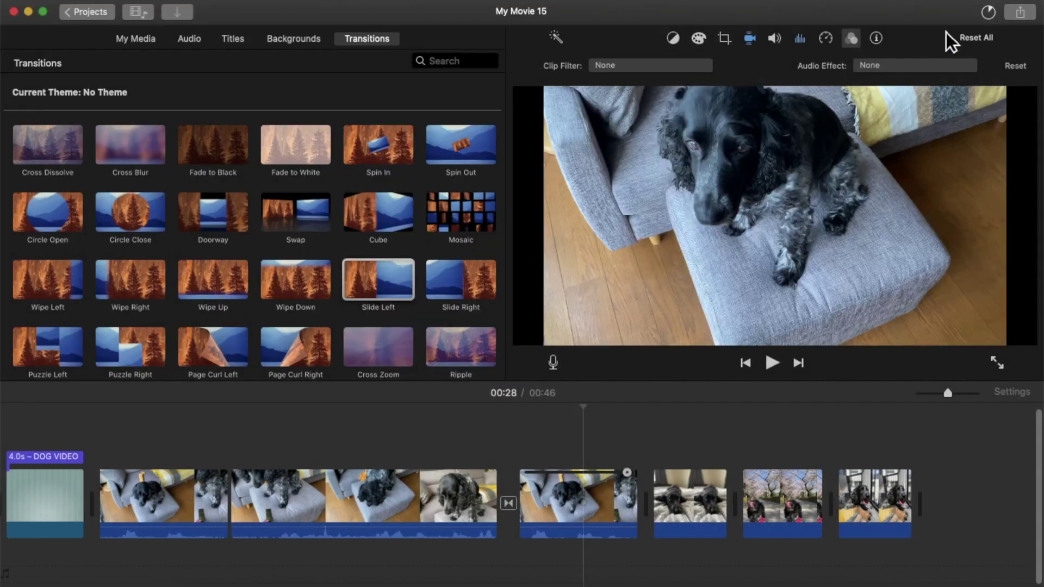